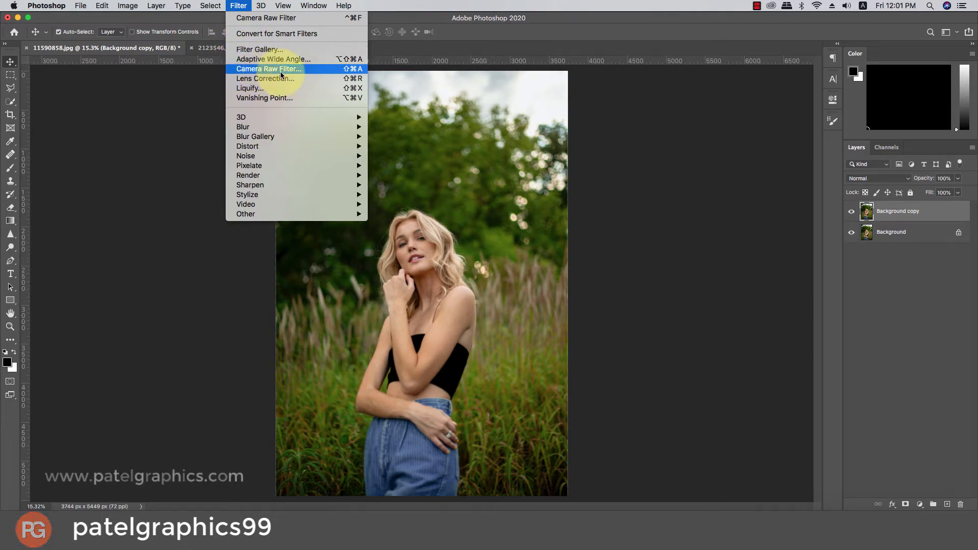
Open the Camera Raw Filter on the Background copy layer and apply the Auto tonal correction.
left_click(295, 71)
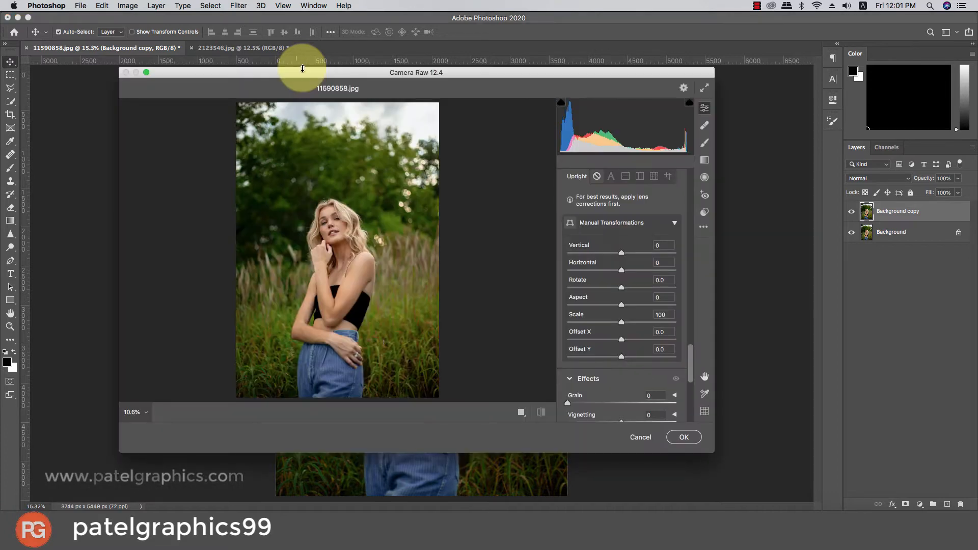
left_click_drag(690, 357, 677, 177)
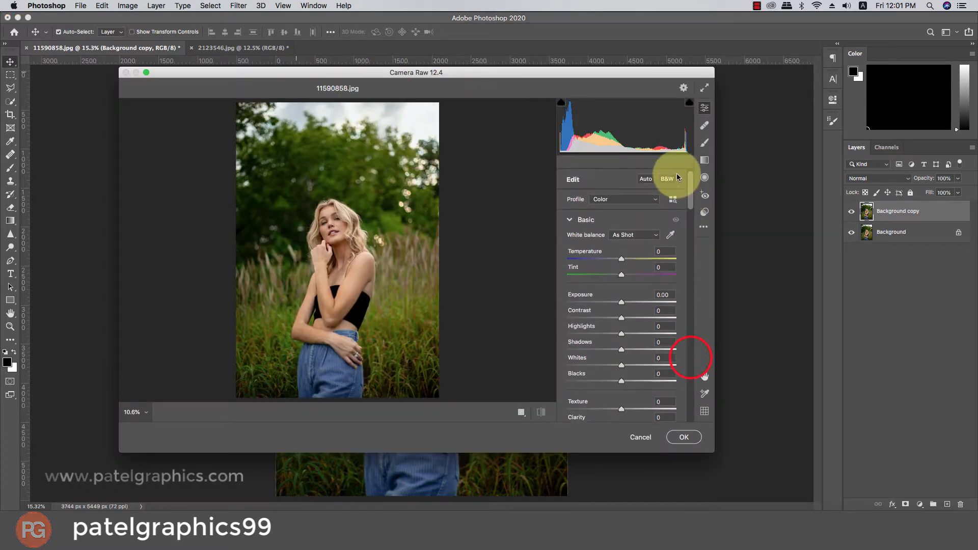
left_click(645, 178)
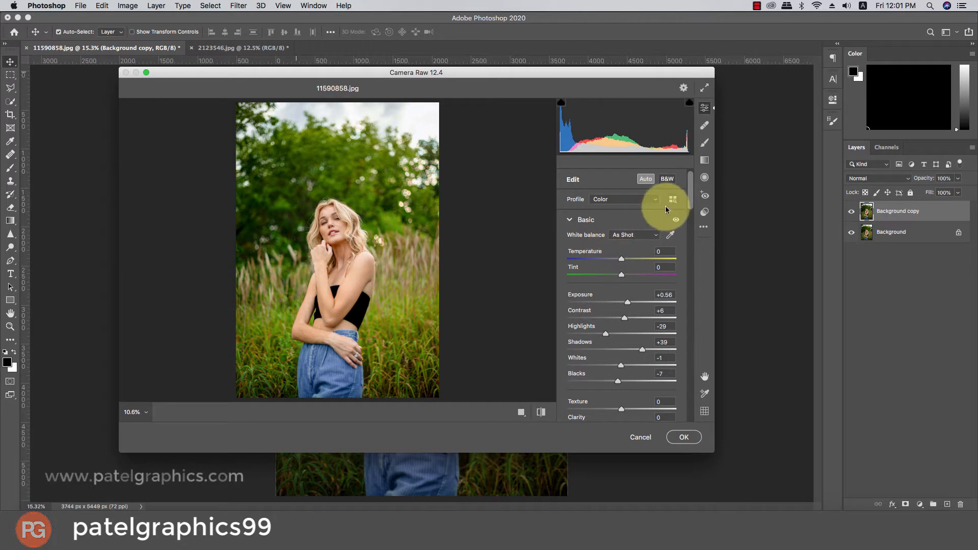
Set Clarity to +7 and Vibrance to +29 in the Basic adjustments.
left_click_drag(691, 193, 692, 216)
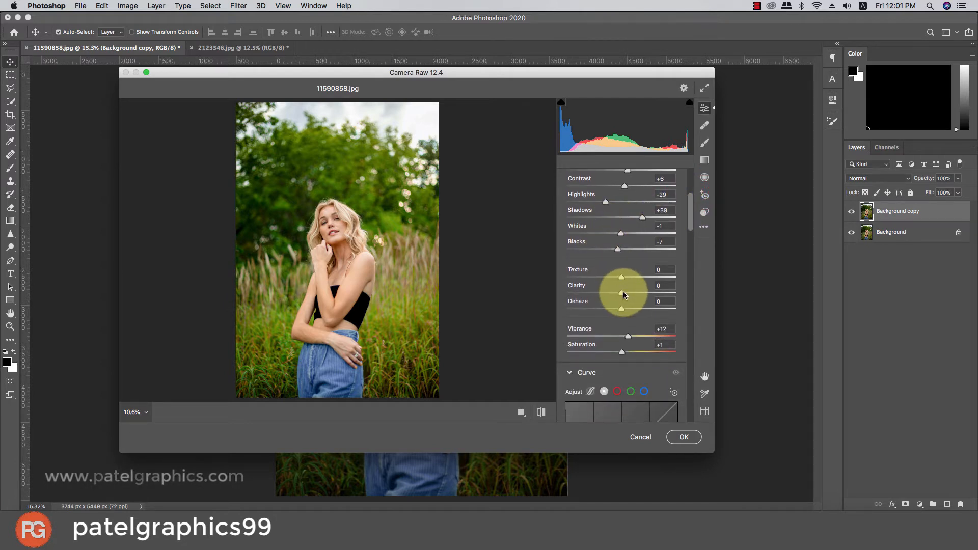
left_click_drag(623, 291, 626, 297)
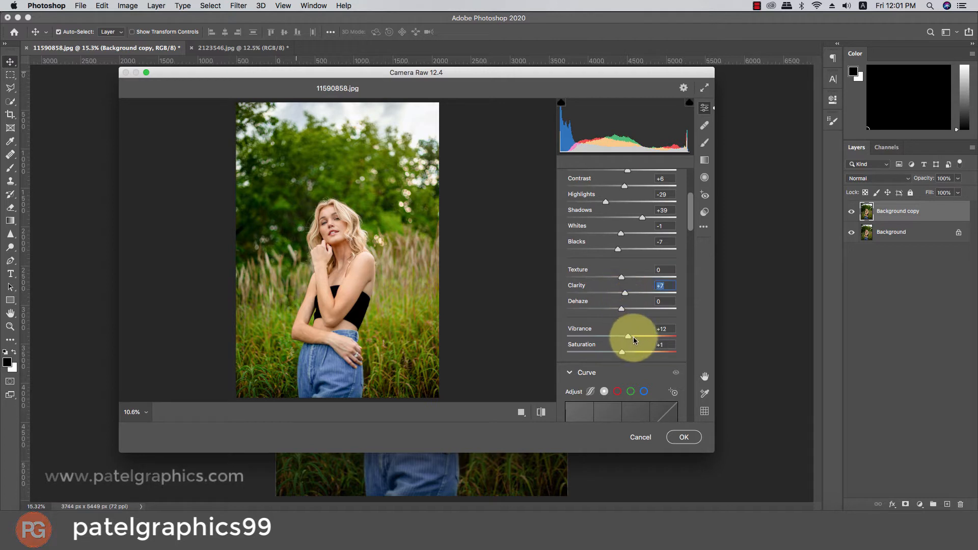
left_click_drag(634, 337, 642, 336)
Add a midpoint to the green channel's tone curve and raise it slightly to input 124, output 130.
left_click_drag(688, 215, 677, 237)
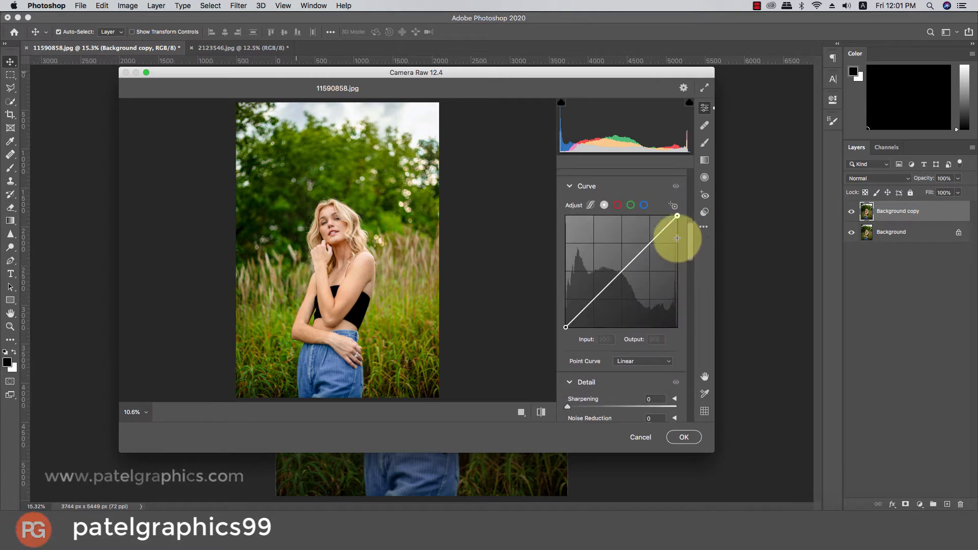
left_click(630, 205)
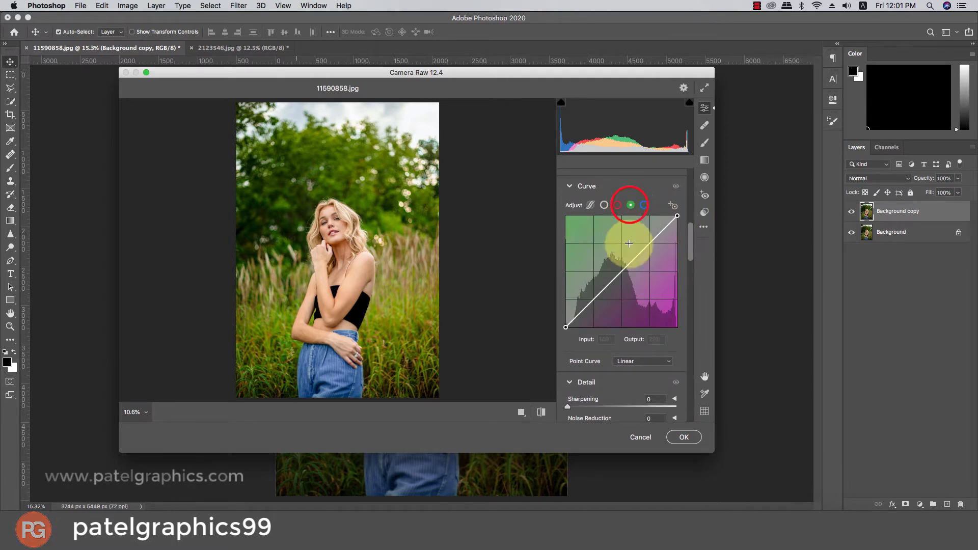
left_click(621, 272)
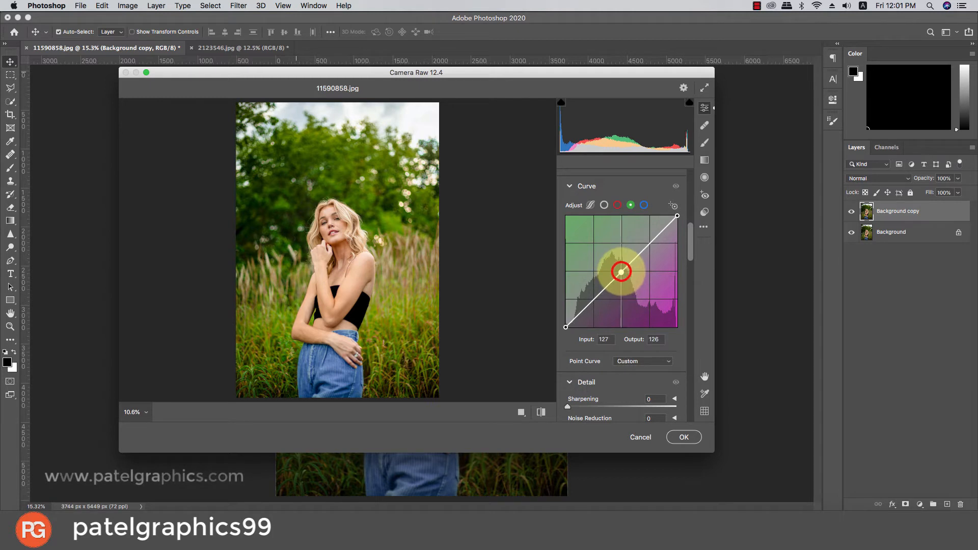
left_click_drag(621, 272, 619, 270)
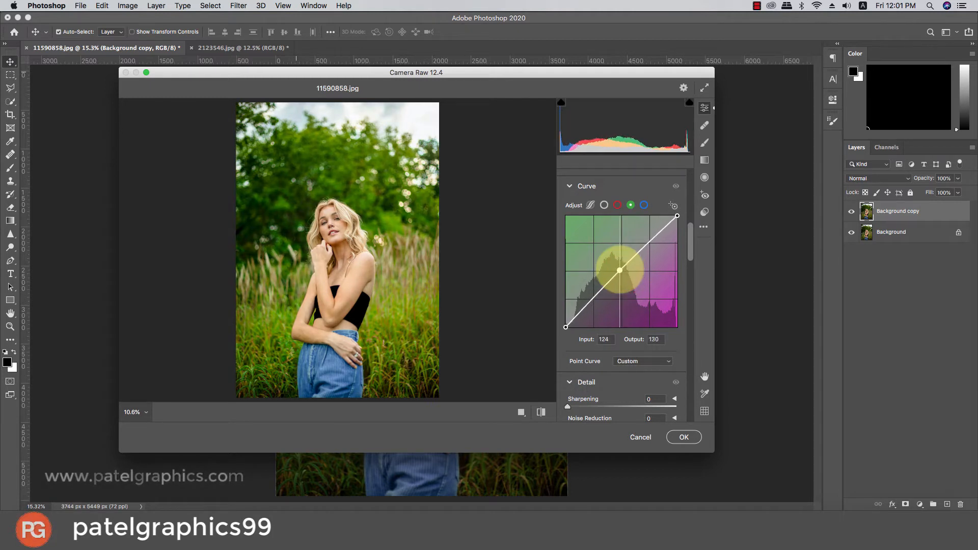
Desaturate the foliage in the Color Mixer with Yellows saturation at -89 and Greens saturation at -100.
left_click_drag(686, 235, 682, 283)
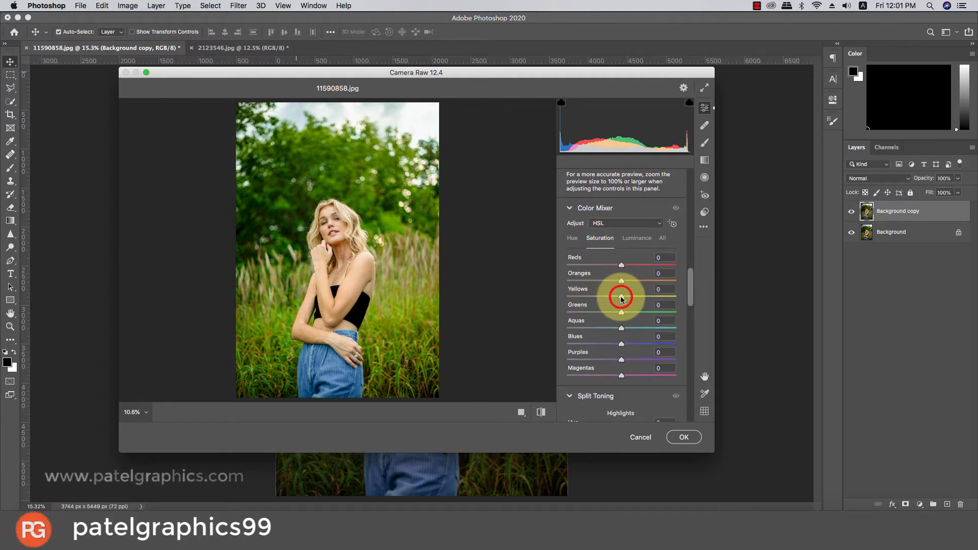
left_click_drag(621, 299, 589, 298)
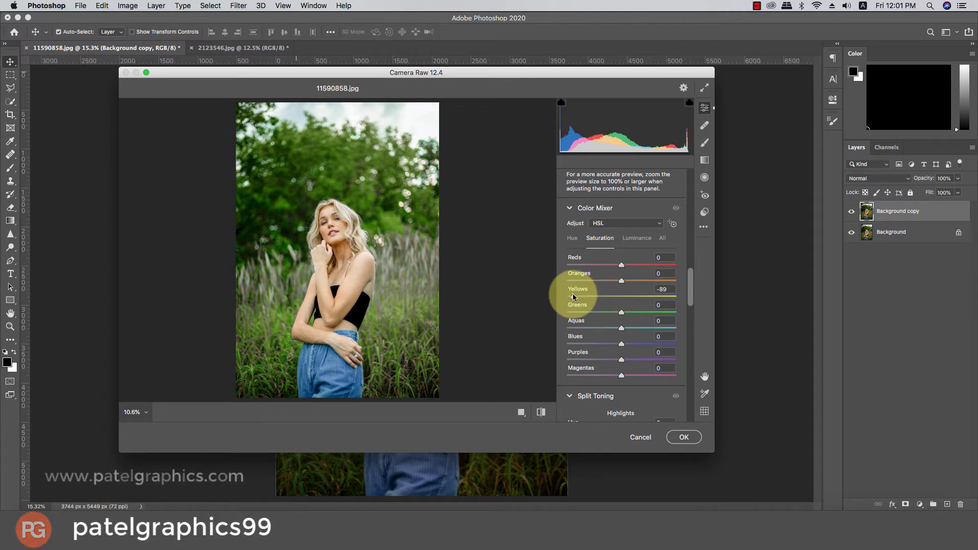
left_click_drag(572, 297, 550, 306)
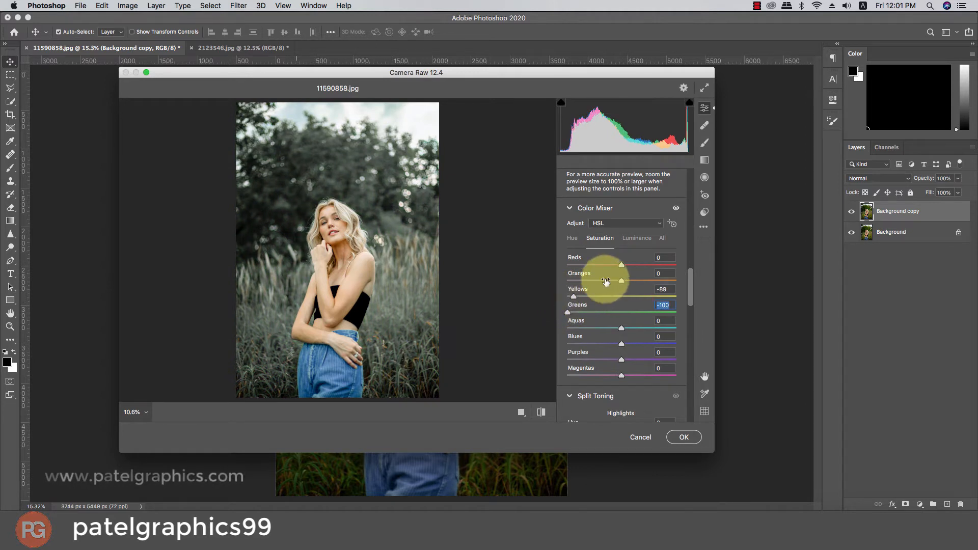
Lower the Color Mixer luminance to -31 for Yellows and -36 for Greens, and shift the hue of both colors.
left_click(632, 239)
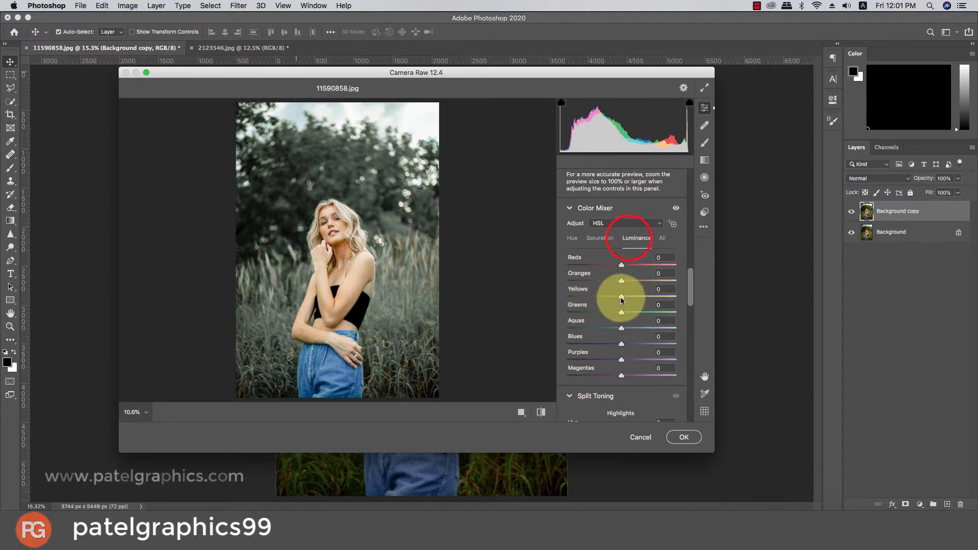
mouse_move(621, 296)
left_mouse_down()
mouse_move(601, 298)
mouse_move(601, 312)
left_mouse_up()
left_click(572, 238)
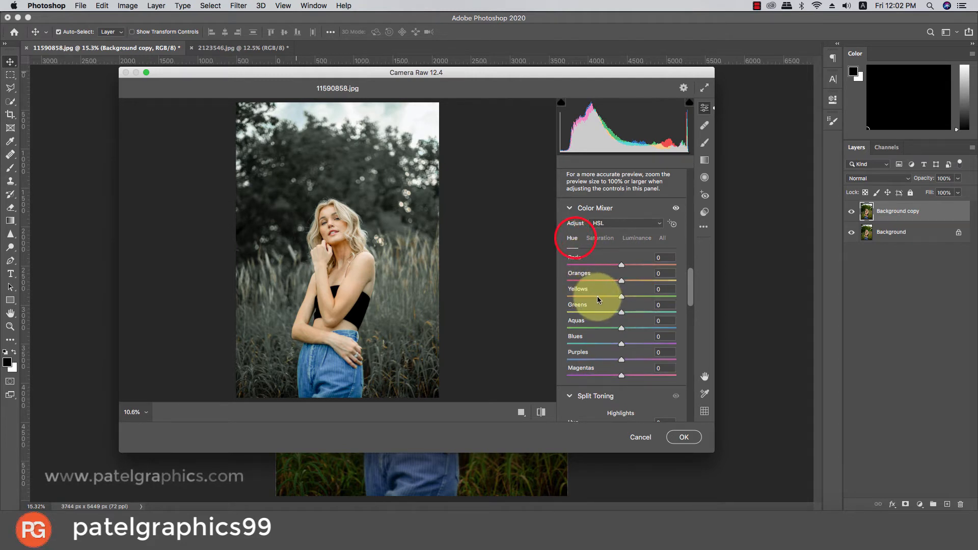
mouse_move(621, 312)
left_mouse_down()
mouse_move(596, 312)
mouse_move(615, 313)
mouse_move(619, 296)
mouse_move(599, 298)
mouse_move(628, 298)
mouse_move(611, 297)
left_mouse_up()
Refine the Color Mixer luminance to -3 for Yellows and -54 for Greens.
left_click(634, 238)
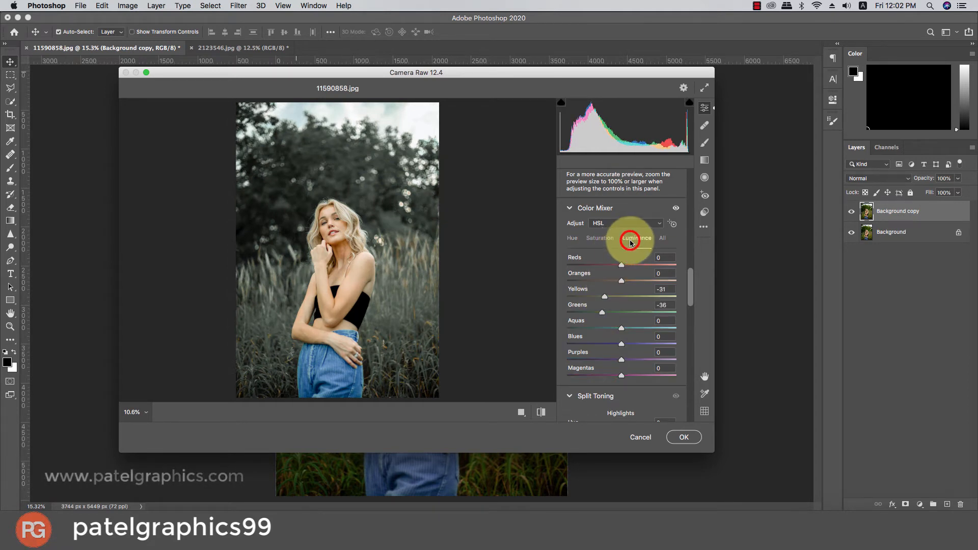
scroll(628, 287, "down", 1)
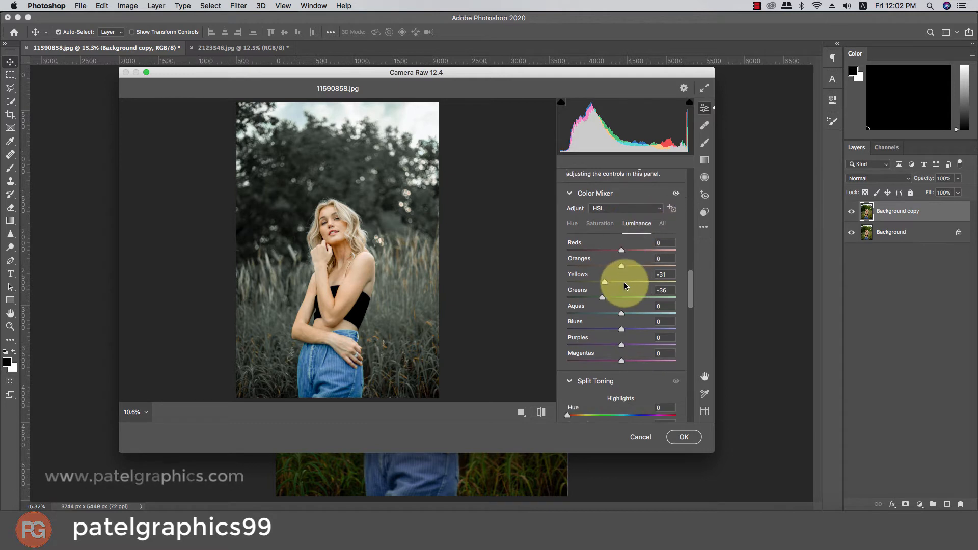
mouse_move(603, 282)
left_mouse_down()
mouse_move(563, 277)
mouse_move(619, 282)
mouse_move(579, 291)
mouse_move(586, 298)
mouse_move(554, 291)
mouse_move(592, 291)
left_mouse_up()
scroll(630, 280, "down", 2)
scroll(630, 280, "down", 2)
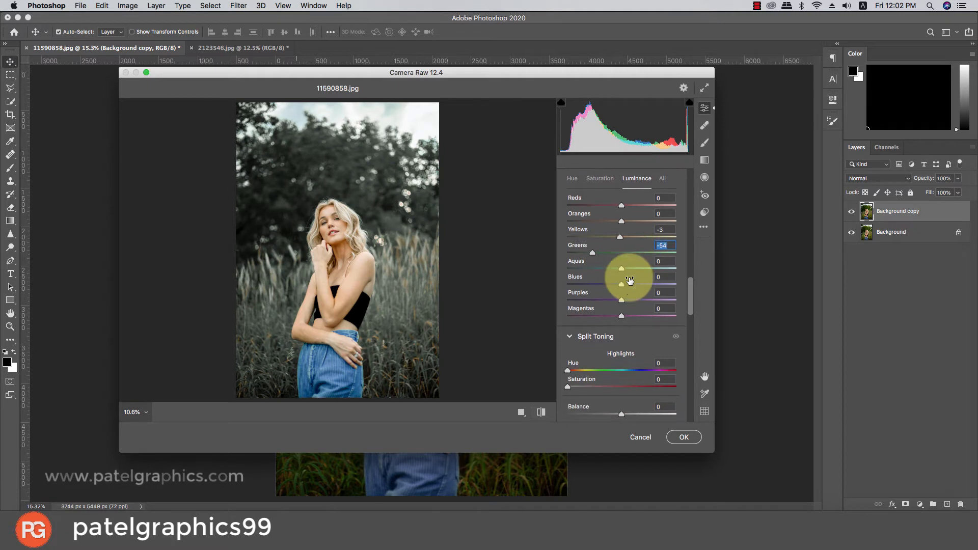
Darken the photo's edges by setting the Effects Vignetting to -30.
left_click_drag(692, 304, 682, 383)
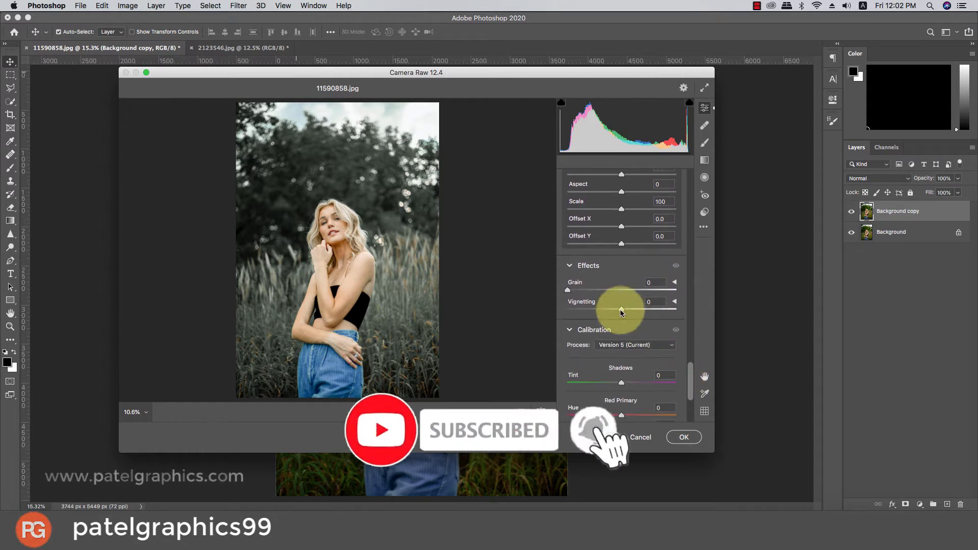
left_click_drag(620, 309, 604, 309)
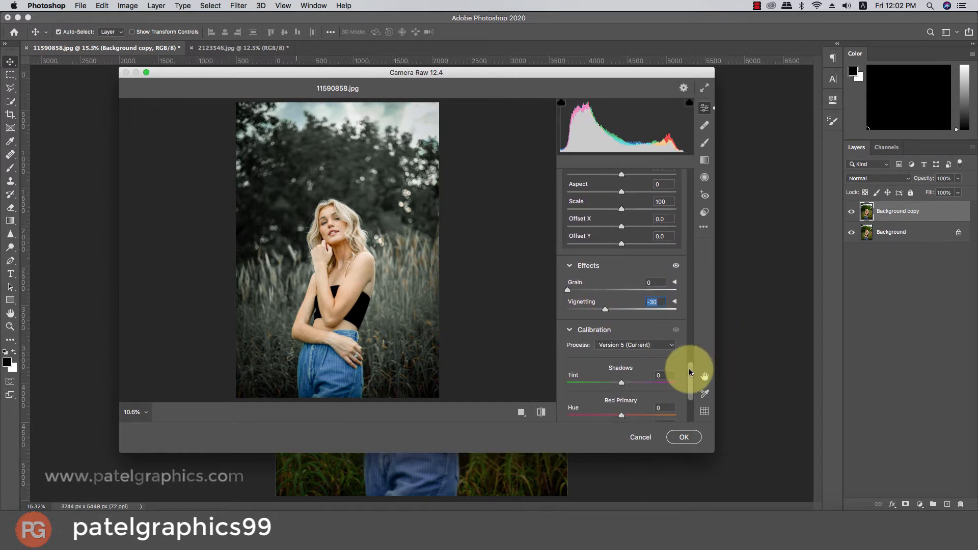
Calibrate the primaries to Blue Hue -15 and Saturation +17, Green Hue +13 and Saturation -13, Red Hue +14 and Saturation -12.
left_click_drag(689, 371, 688, 392)
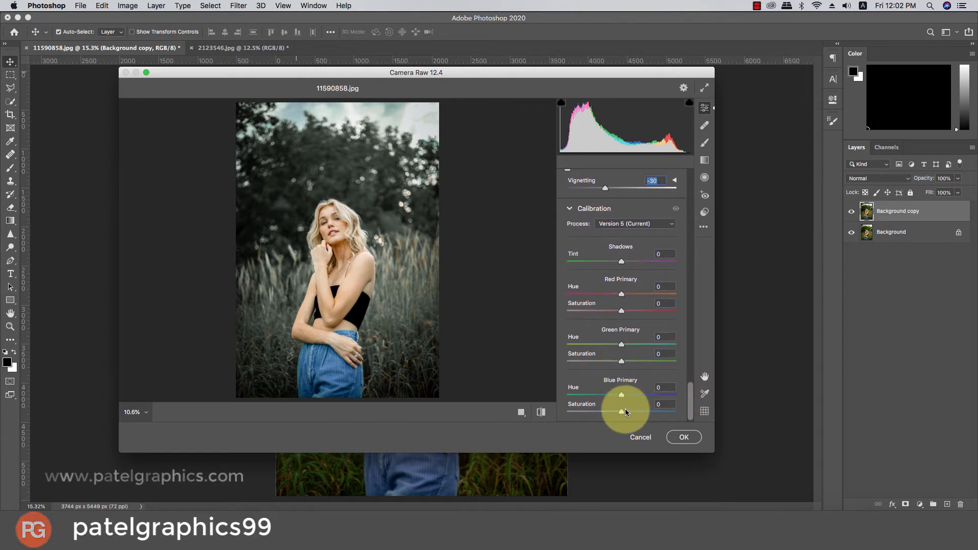
left_click_drag(624, 411, 613, 393)
left_click(614, 360)
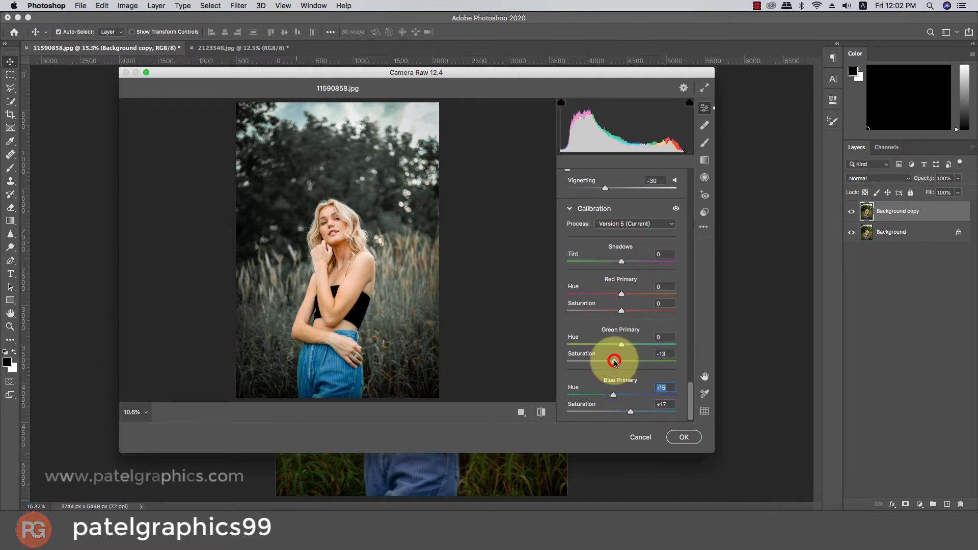
left_click(626, 344)
left_click(614, 310)
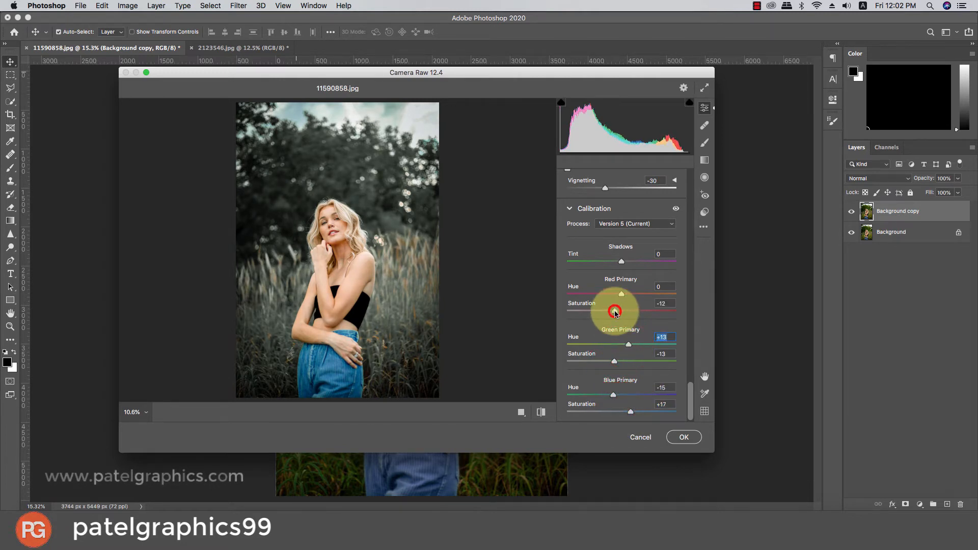
left_click(629, 294)
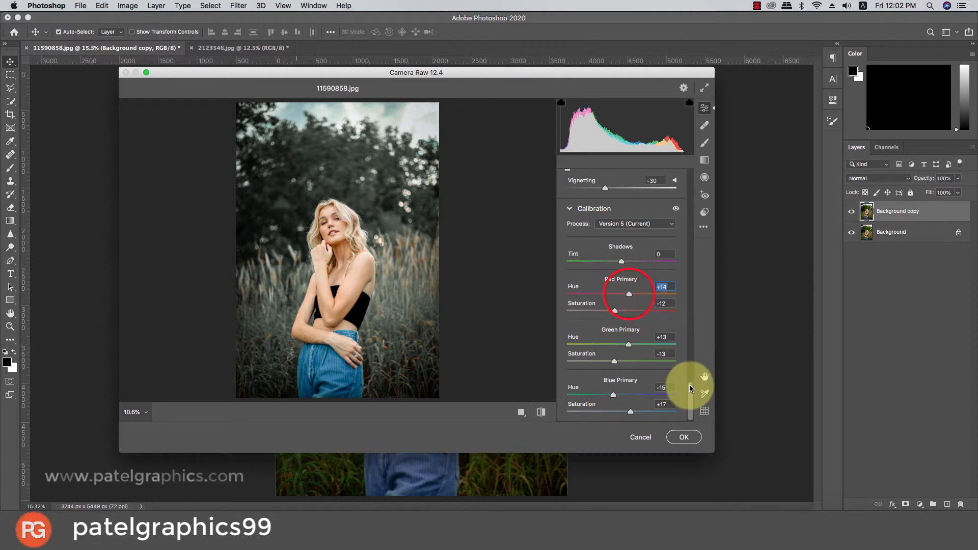
Strengthen the edge darkening with Effects Vignetting at -33 and Optics Vignette at about -23.
left_click_drag(689, 389, 688, 368)
left_click(602, 291)
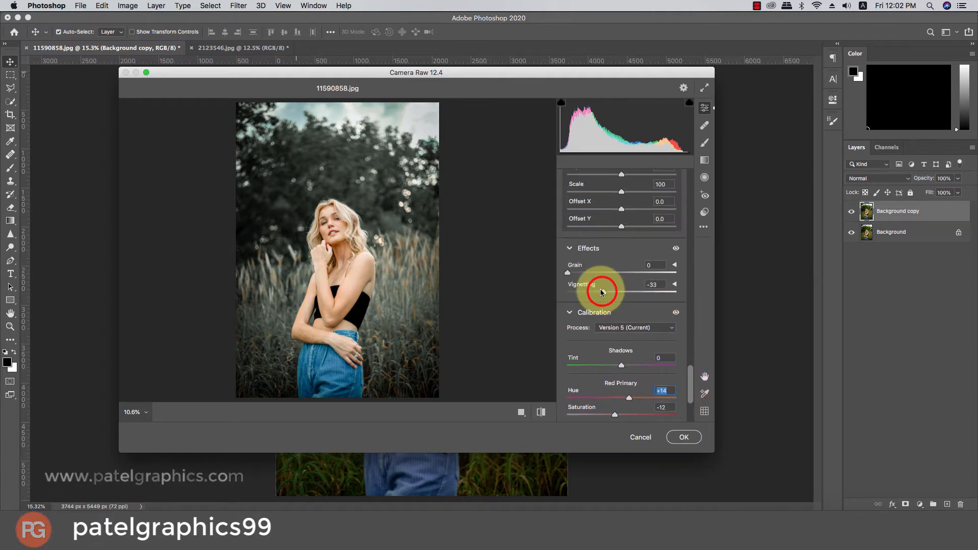
left_click_drag(686, 389, 688, 326)
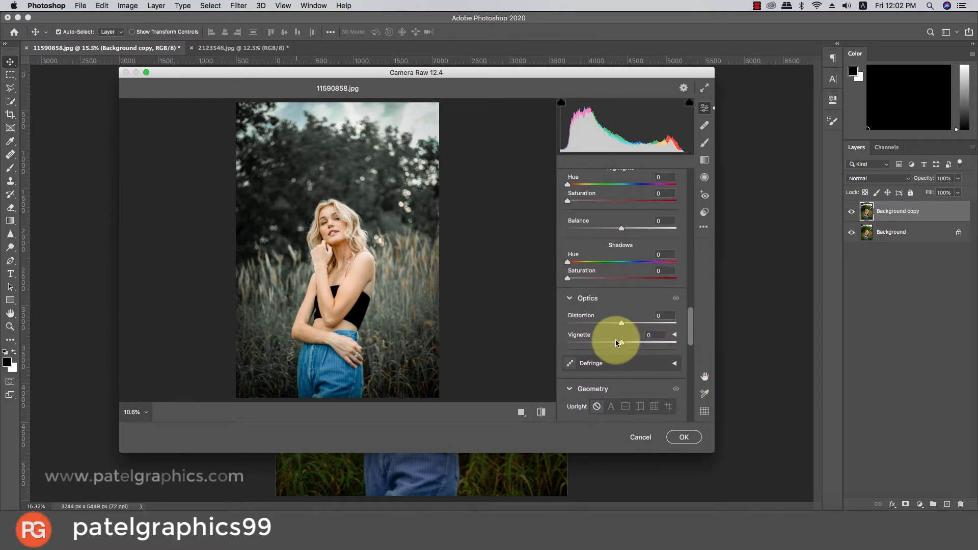
left_click_drag(610, 340, 606, 336)
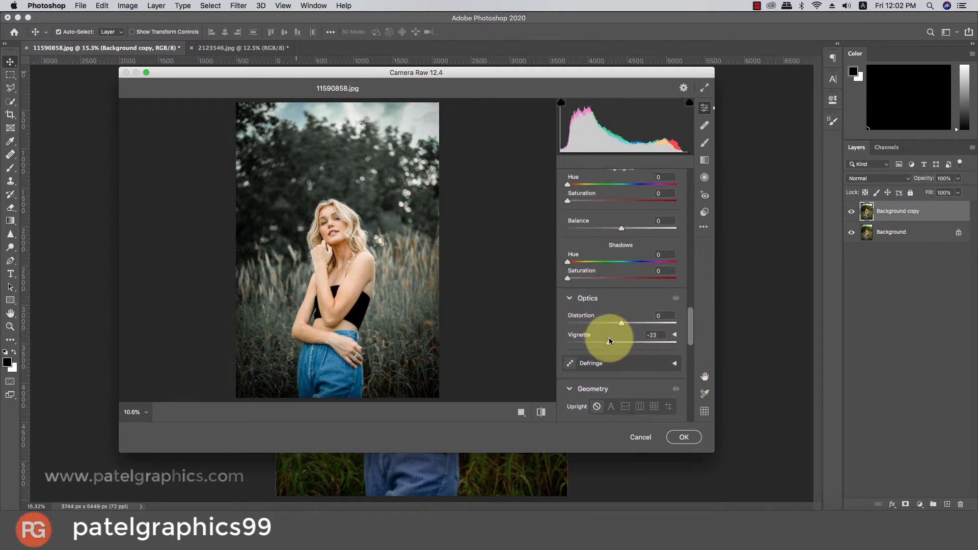
Fine-tune the Basic adjustments to Clarity +9, Texture +8, Whites -4 and Blacks -28.
left_click_drag(691, 325, 692, 298)
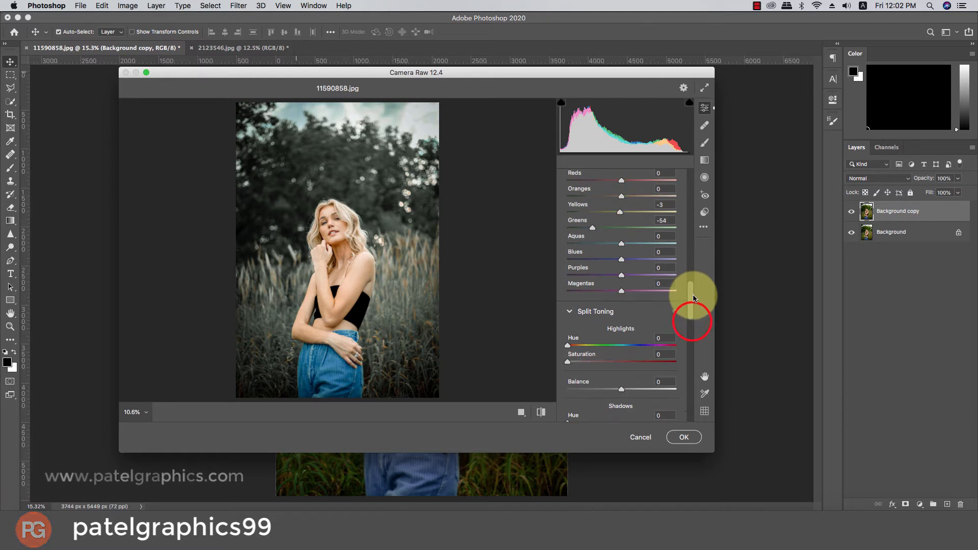
scroll(598, 342, "down", 1)
scroll(599, 345, "up", 2)
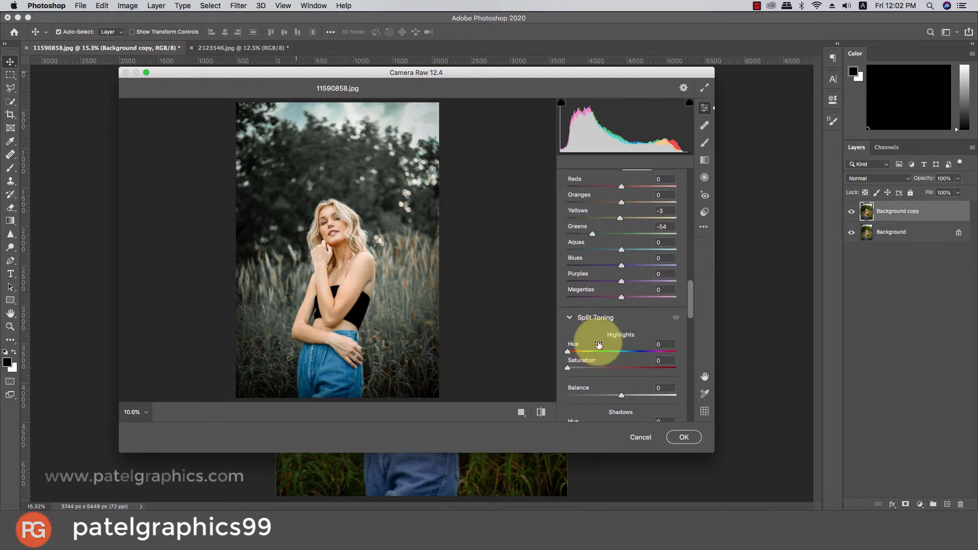
left_click_drag(691, 289, 690, 197)
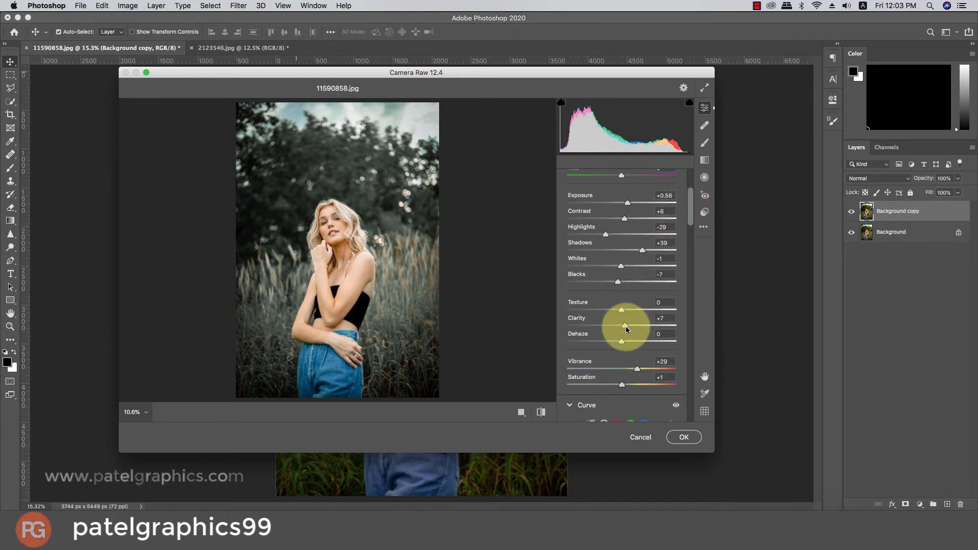
left_click_drag(625, 326, 627, 312)
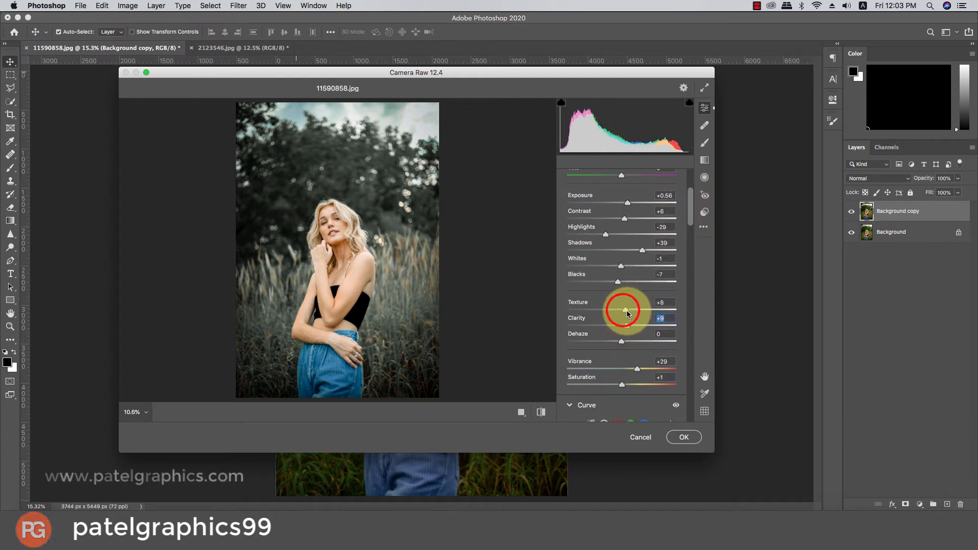
mouse_move(619, 280)
left_mouse_down()
mouse_move(610, 281)
mouse_move(628, 265)
mouse_move(620, 268)
left_mouse_up()
left_click(606, 282)
Cool the white balance to a Temperature of -5 and apply the Camera Raw adjustments to the layer.
left_click_drag(688, 207, 689, 196)
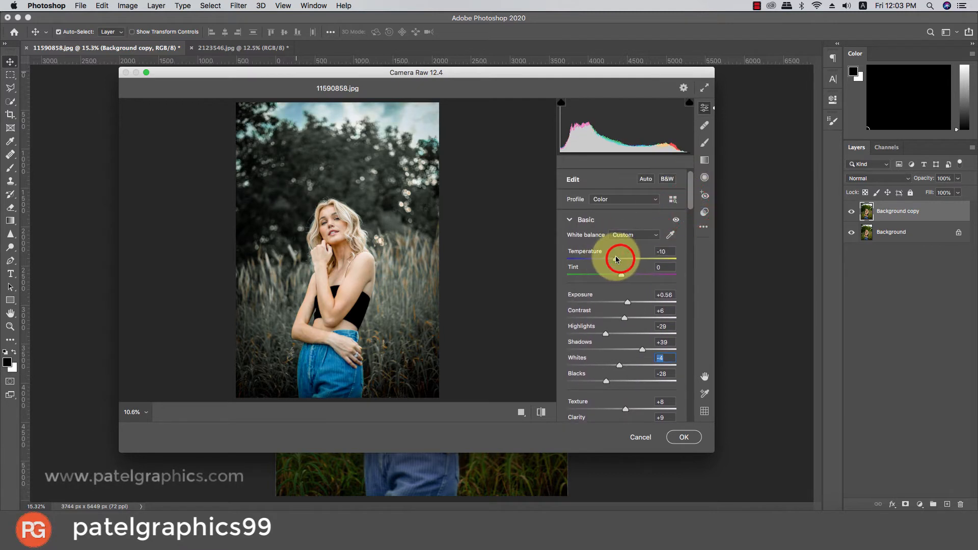
left_click_drag(616, 259, 621, 261)
left_click(618, 258)
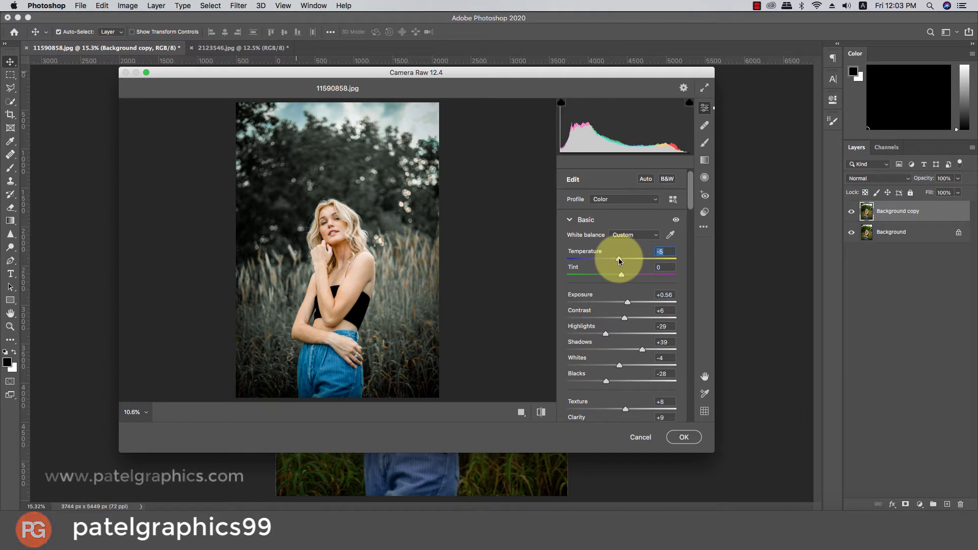
left_click(678, 437)
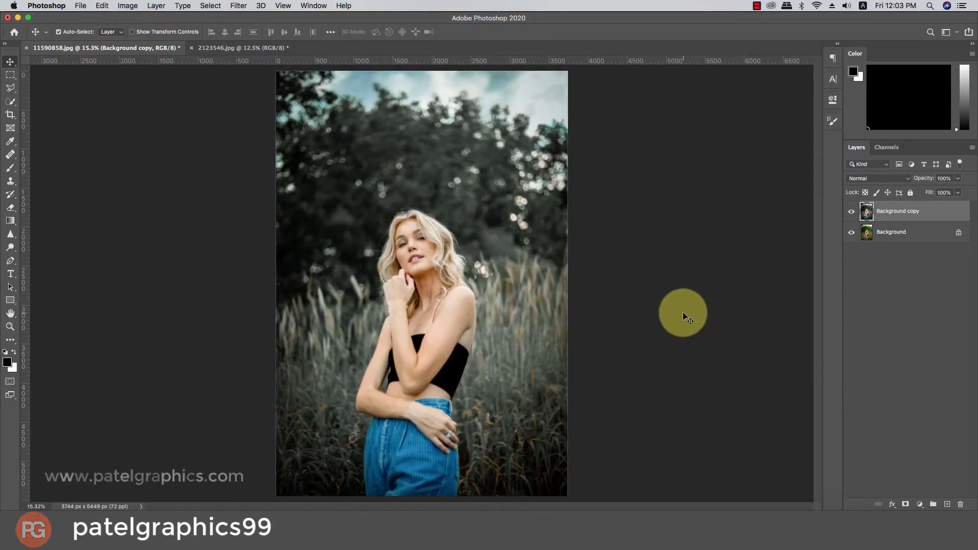
Compare the graded photo with the original by hiding and showing the Background copy layer.
scroll(683, 313, "down", 1)
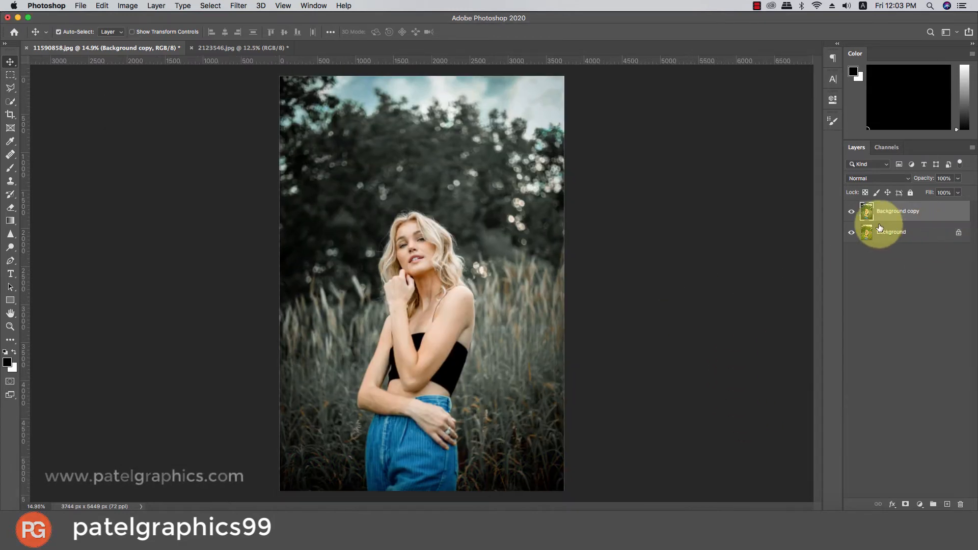
left_click(851, 211)
left_click(851, 214)
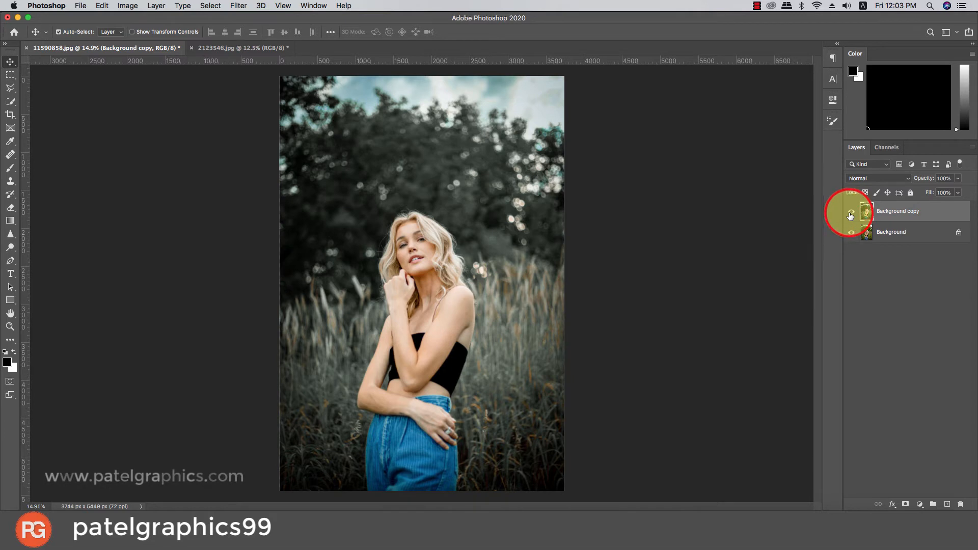
Add a Color Lookup adjustment layer above the Background copy layer and load the FoggyNight.3DL 3D LUT.
left_click(934, 214)
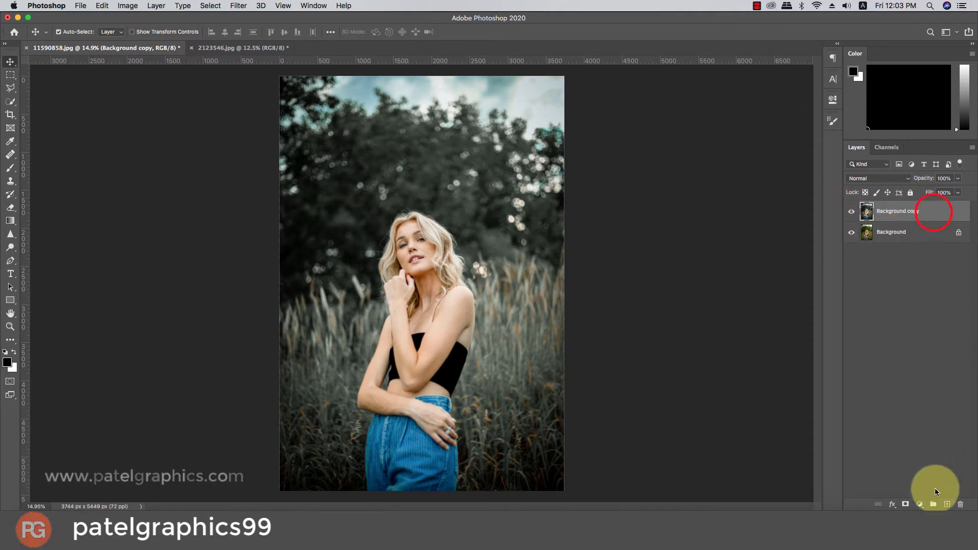
left_click(920, 504)
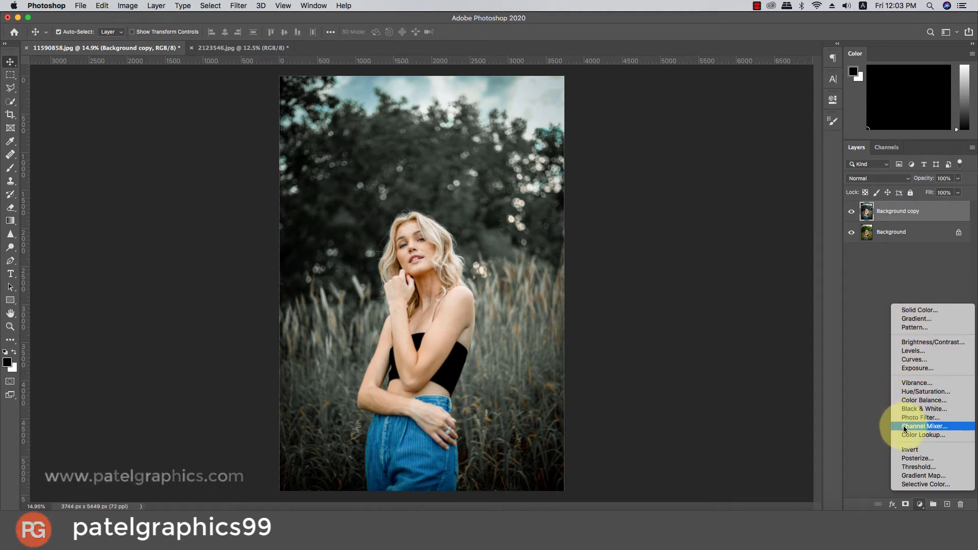
left_click(935, 438)
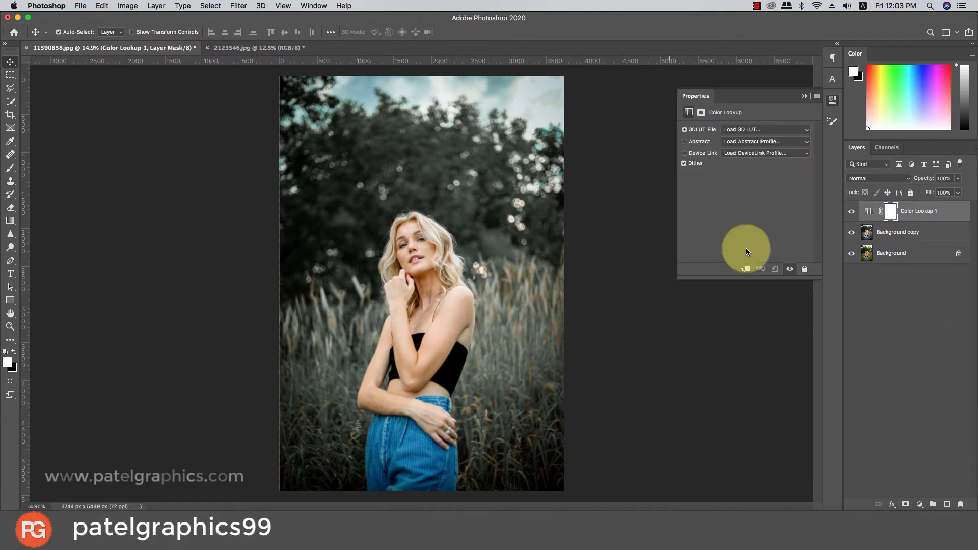
left_click(737, 130)
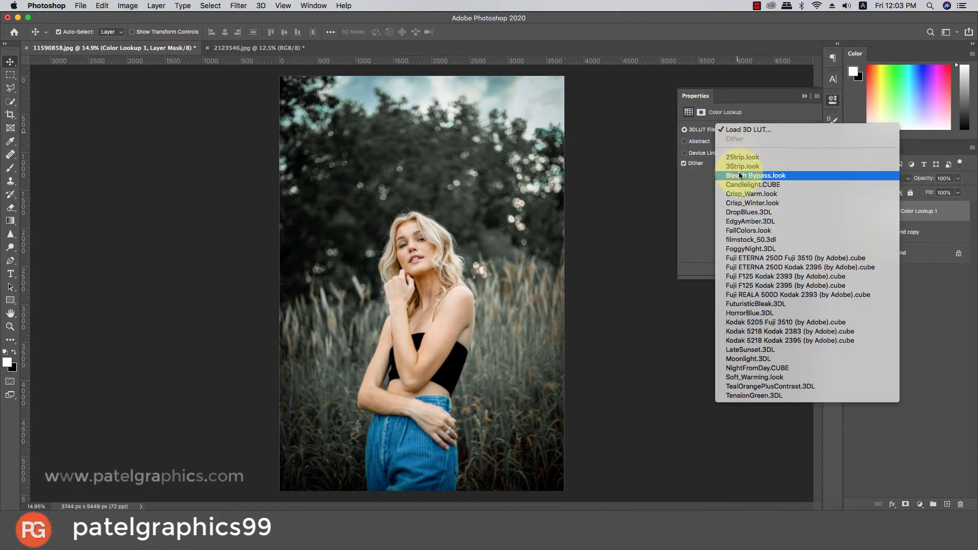
left_click(761, 252)
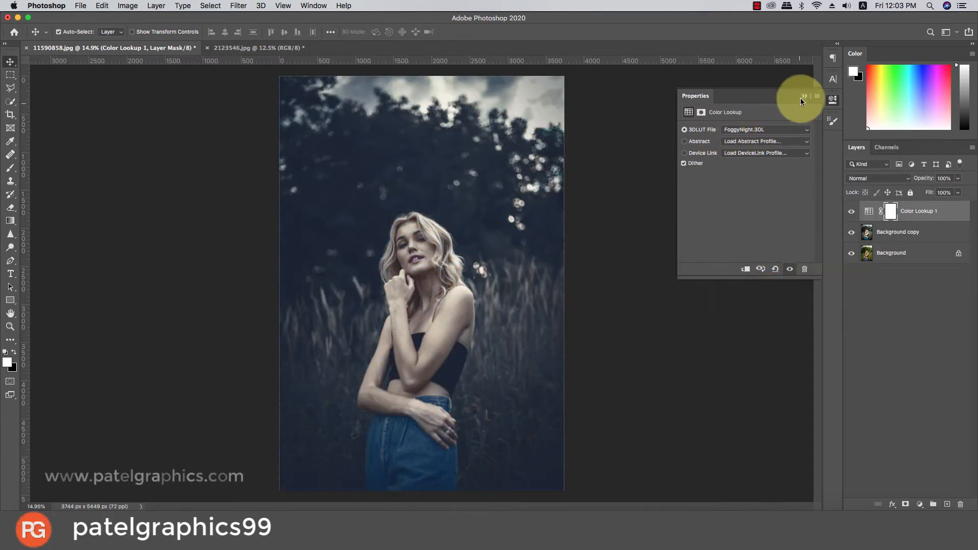
left_click(802, 98)
Reduce the opacity of the FoggyNight Color Lookup layer to 26%.
left_click(957, 178)
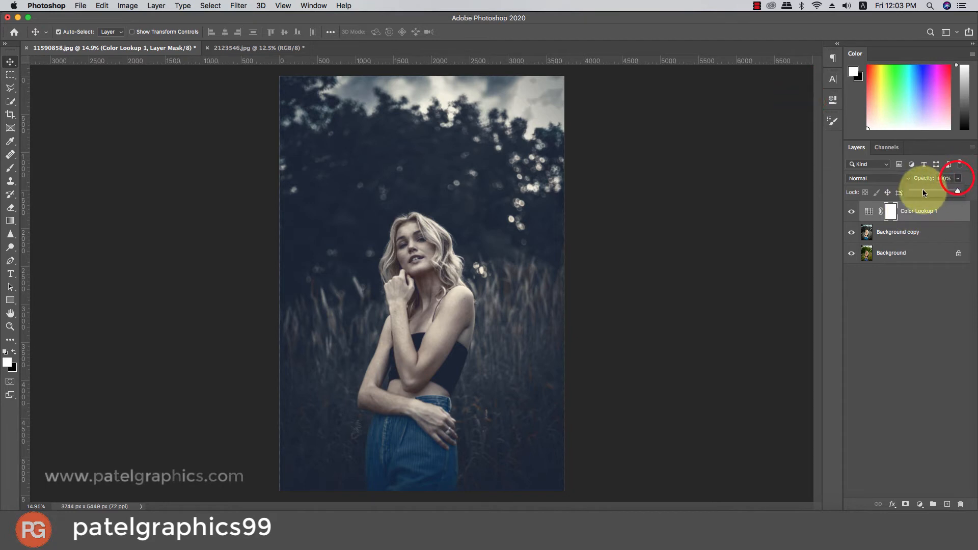
mouse_move(923, 190)
left_mouse_down()
mouse_move(902, 191)
mouse_move(920, 193)
left_mouse_up()
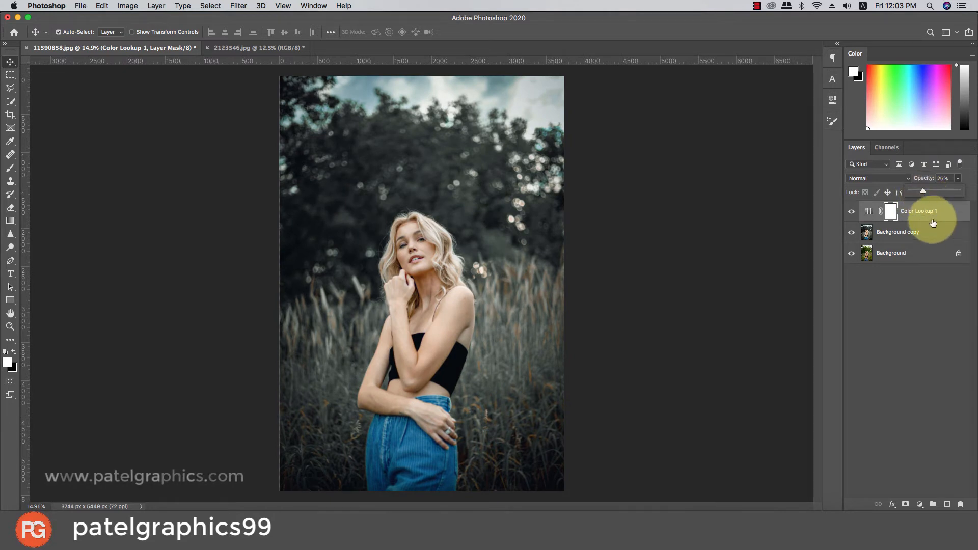
left_click(929, 214)
Add a second Color Lookup adjustment layer on top with the Fuji ETERNA 250D Fuji 3510 3D LUT.
left_click(920, 504)
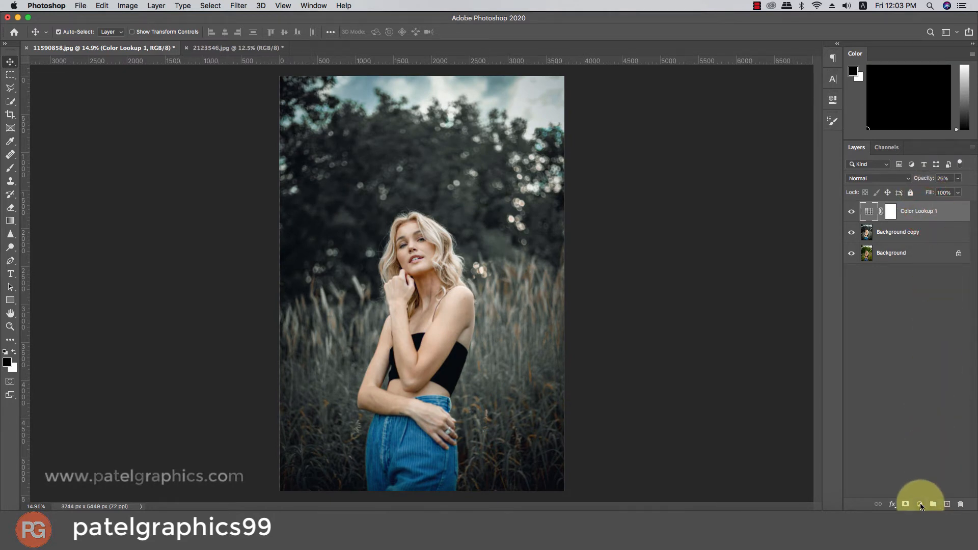
left_click(912, 435)
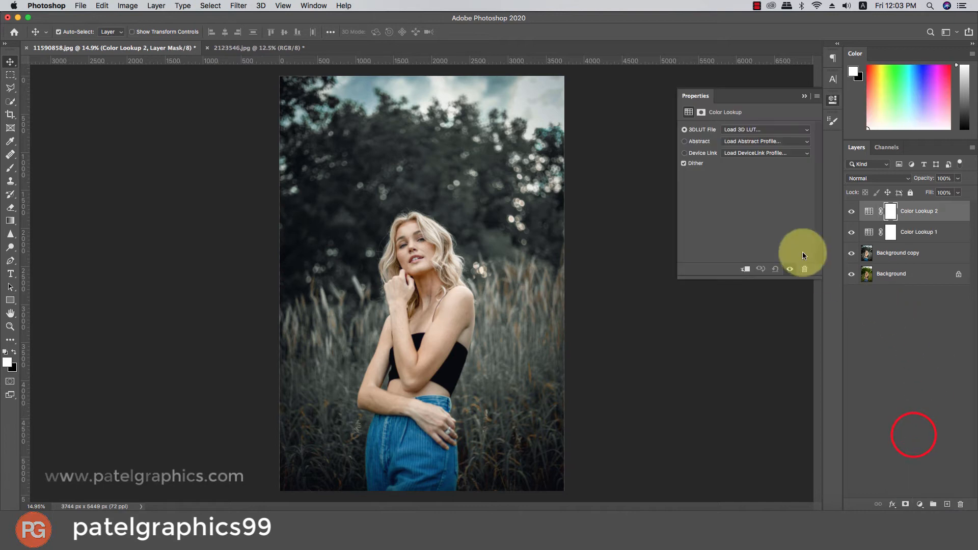
left_click(754, 131)
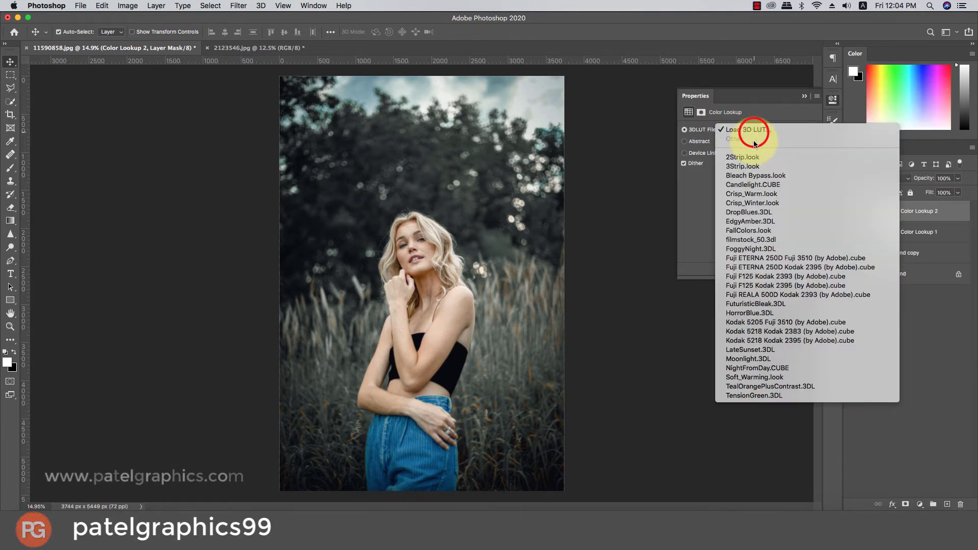
left_click(740, 240)
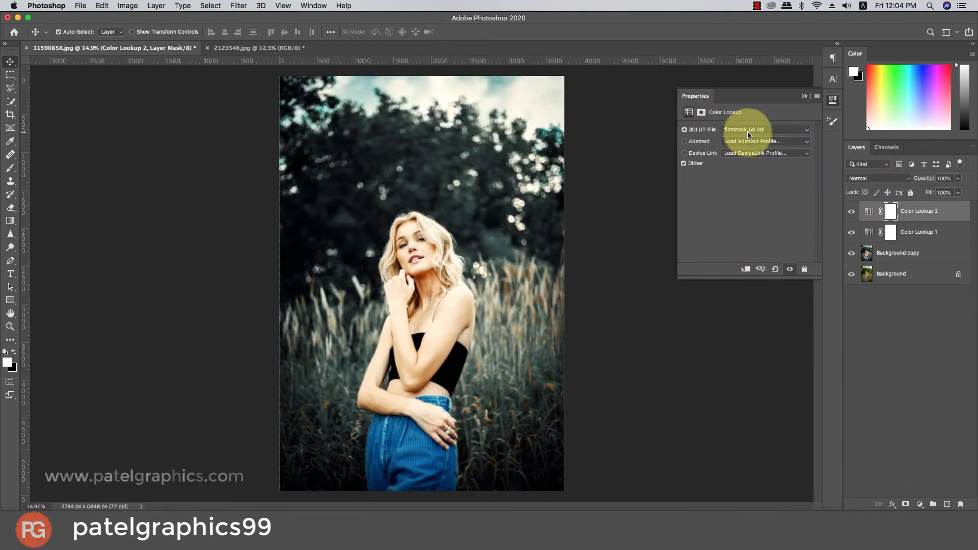
left_click(747, 131)
left_click(746, 135)
left_click(745, 135)
left_click(745, 136)
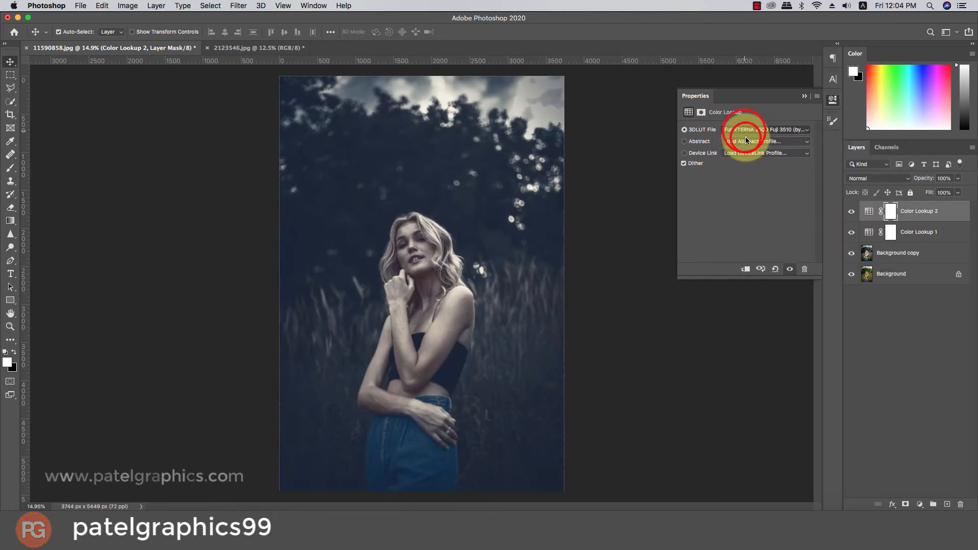
Set the second Color Lookup layer's opacity to 41%, comparing its effect by hiding and showing the layer.
left_click(850, 211)
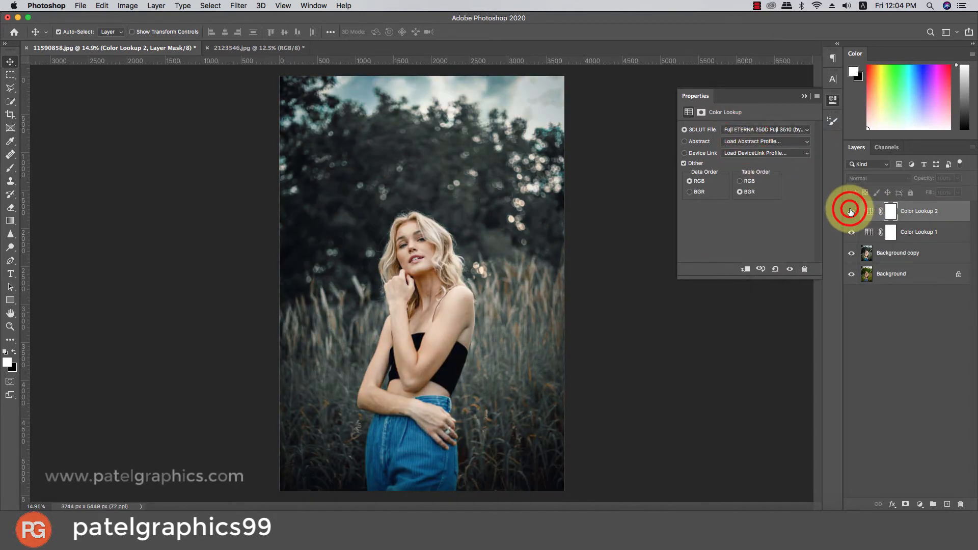
left_click(850, 211)
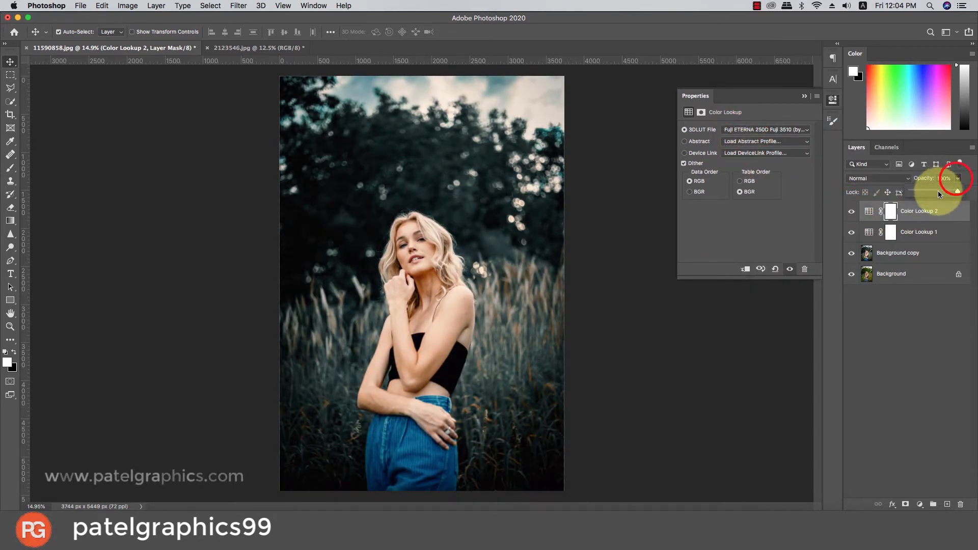
mouse_move(938, 193)
left_mouse_down()
mouse_move(907, 184)
mouse_move(930, 188)
left_mouse_up()
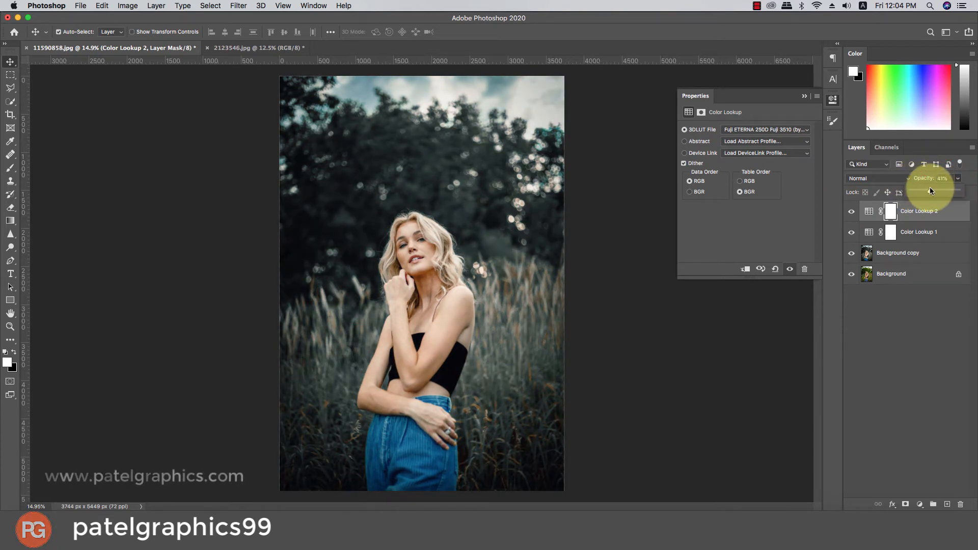
left_click(804, 95)
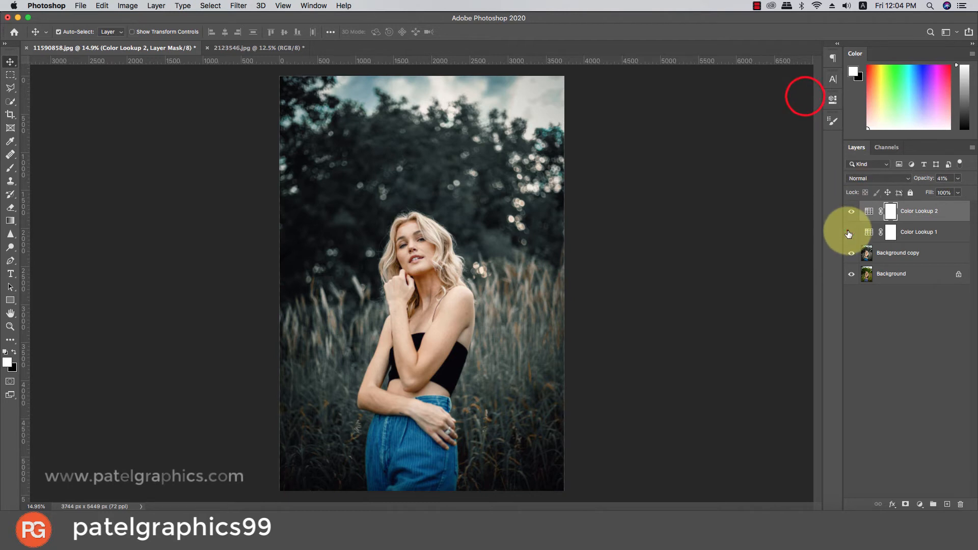
left_click(851, 211)
left_click(851, 212)
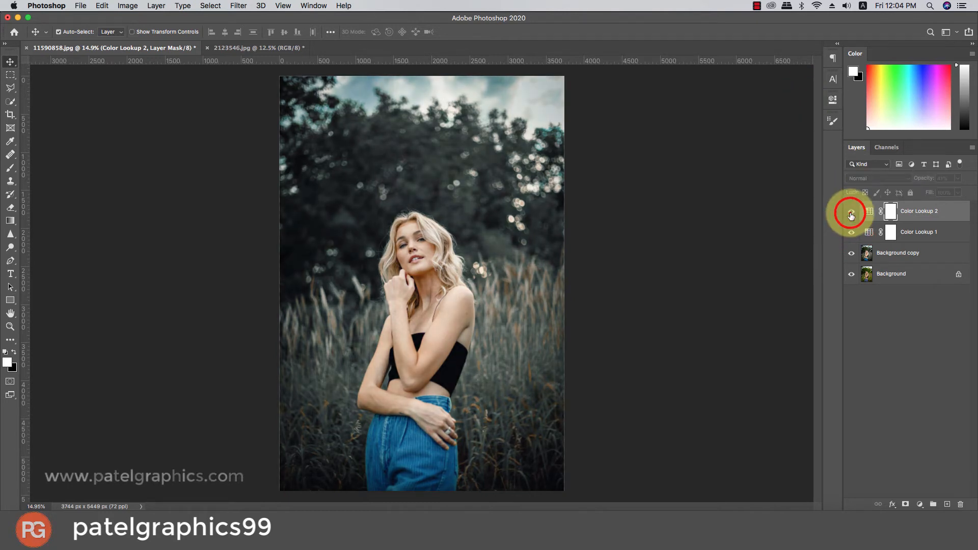
Remove the dark and red spots on the woman's bare shoulder with the Spot Healing Brush on the Background copy layer.
left_click(867, 253)
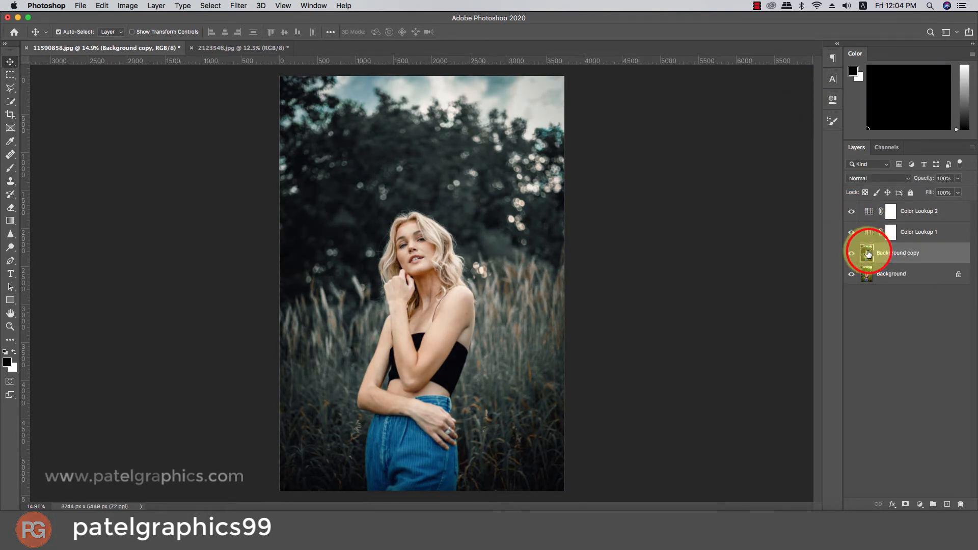
scroll(438, 255, "up", 2)
scroll(479, 321, "up", 4)
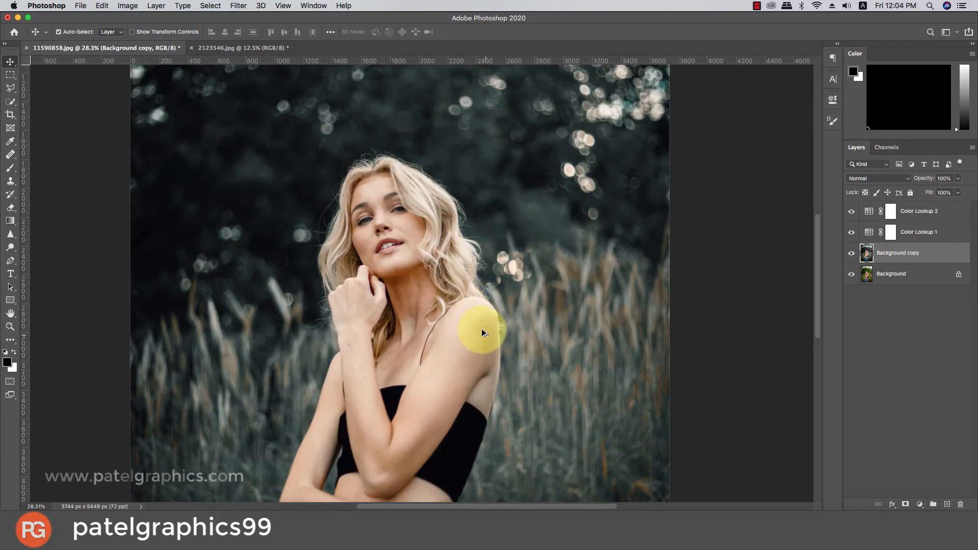
scroll(464, 315, "up", 1)
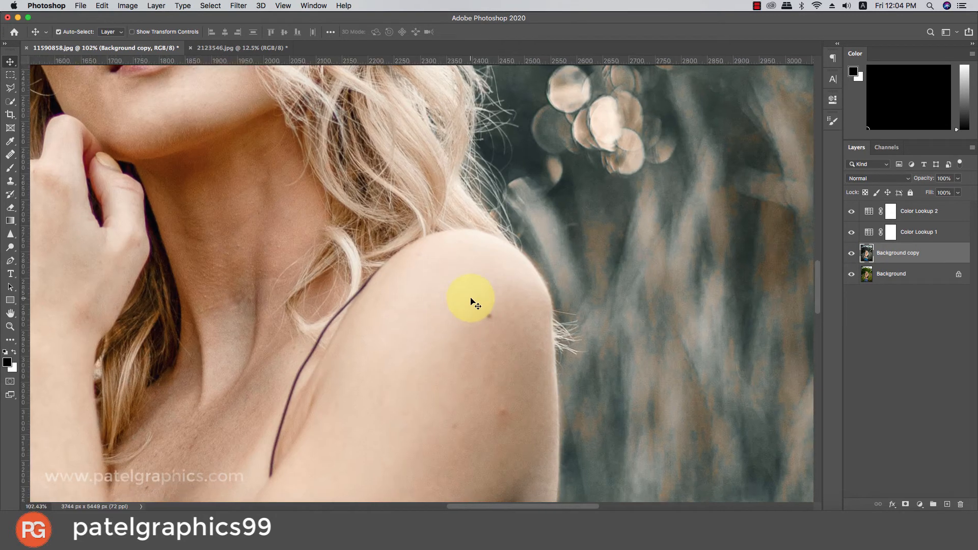
left_click(10, 155)
right_click(10, 155)
left_click(48, 154)
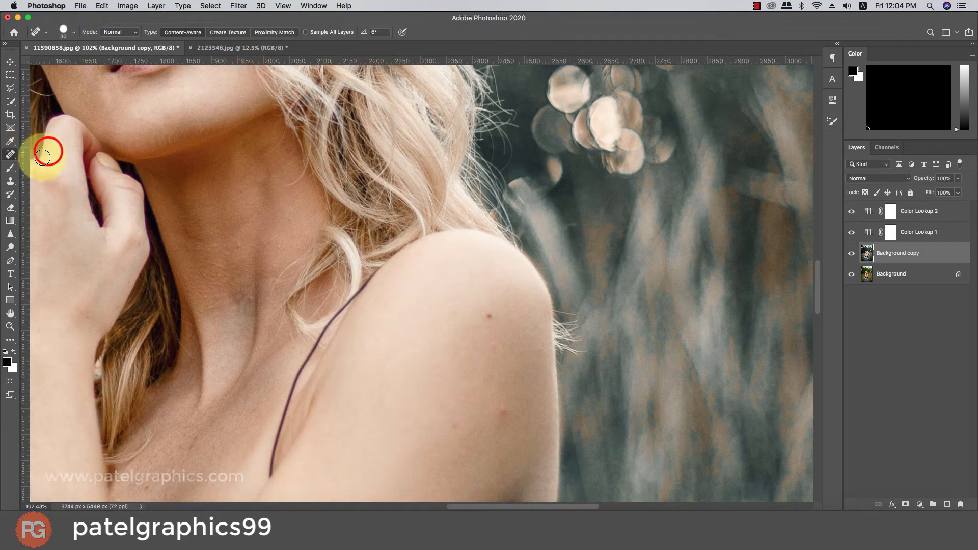
left_click(488, 317)
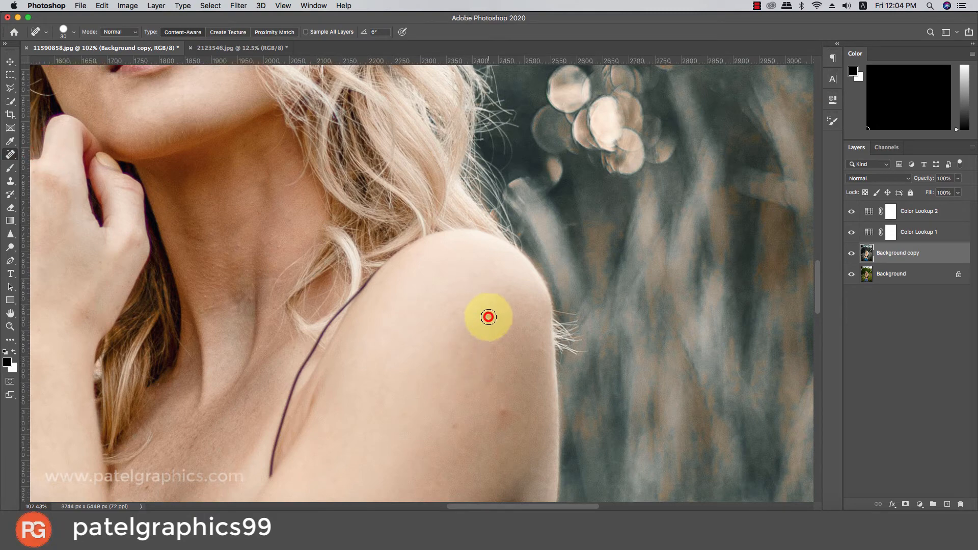
left_click(504, 411)
Heal the small marks on the raised forearm, including the mole near the wrist.
scroll(436, 412, "down", 5)
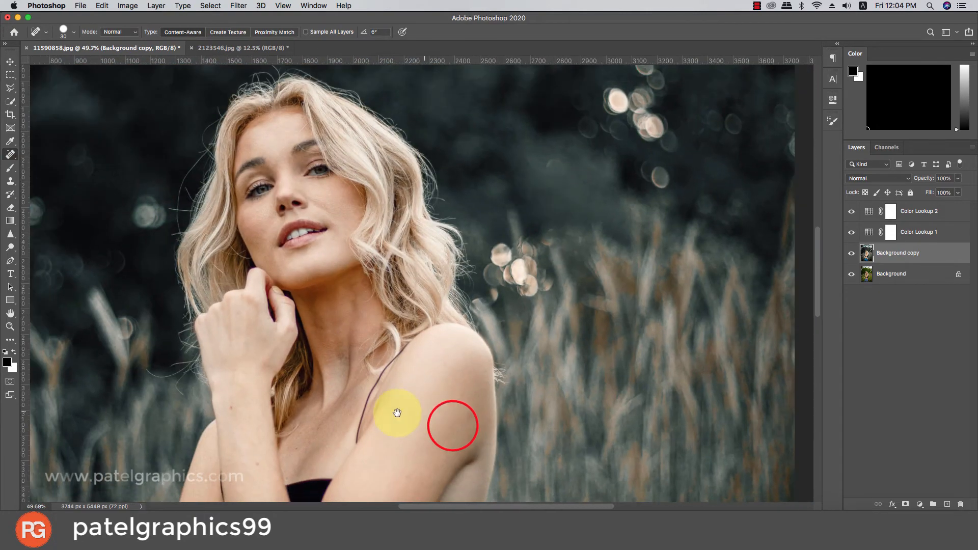
left_click_drag(387, 413, 485, 254)
scroll(352, 296, "up", 2)
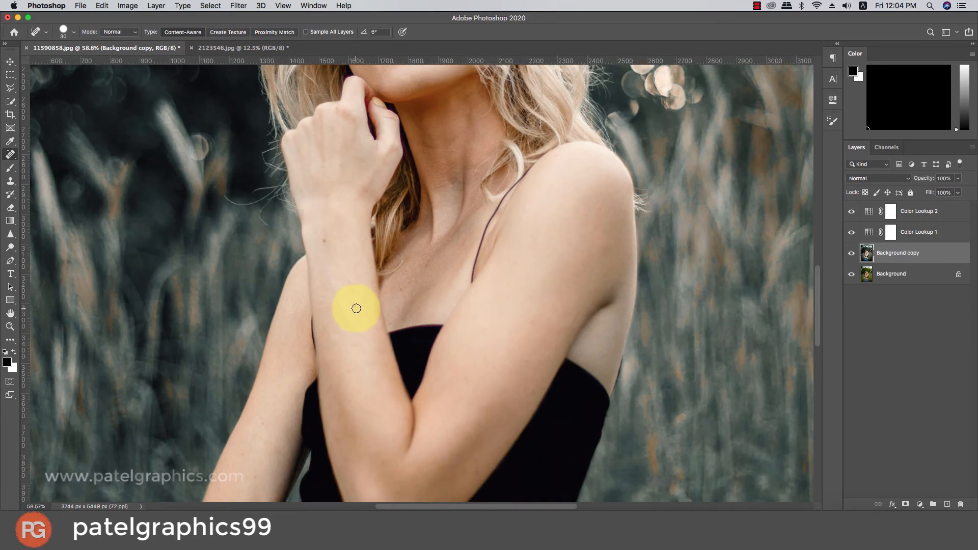
left_click(354, 307)
left_click(325, 242)
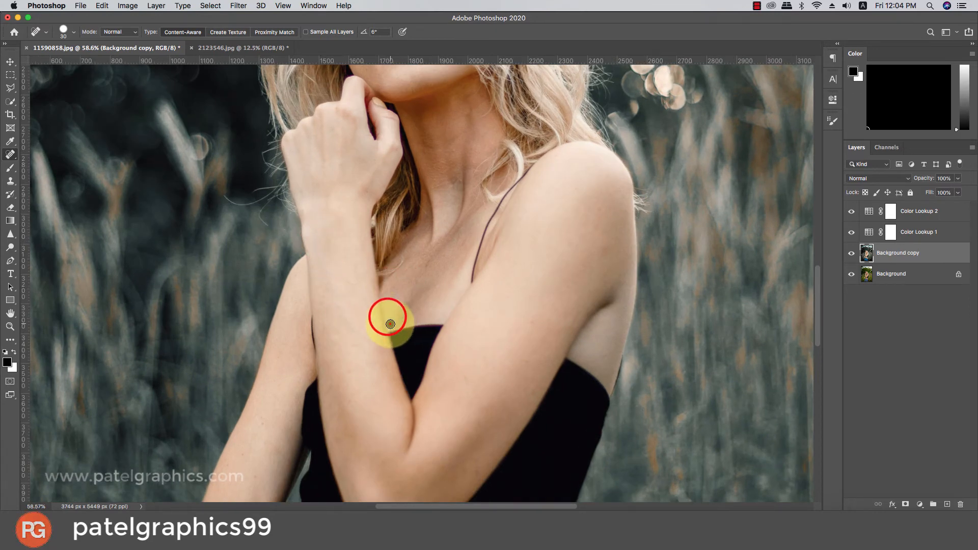
Heal the skin spots along the arm that is folded across the waist, from the forearm to the upper arm.
scroll(384, 321, "down", 6)
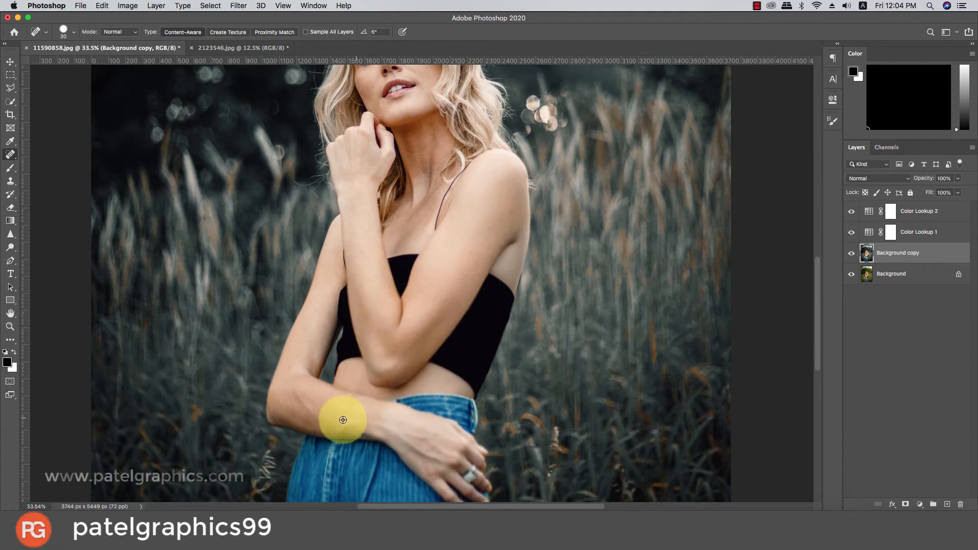
scroll(338, 415, "up", 6)
left_click(368, 394)
left_click(256, 224)
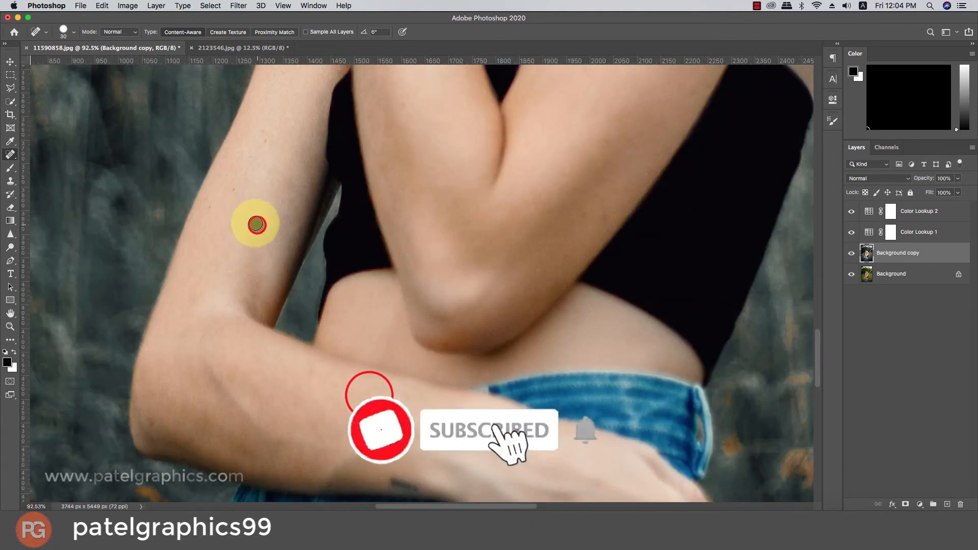
left_click(233, 191)
left_click(230, 180)
left_click(202, 206)
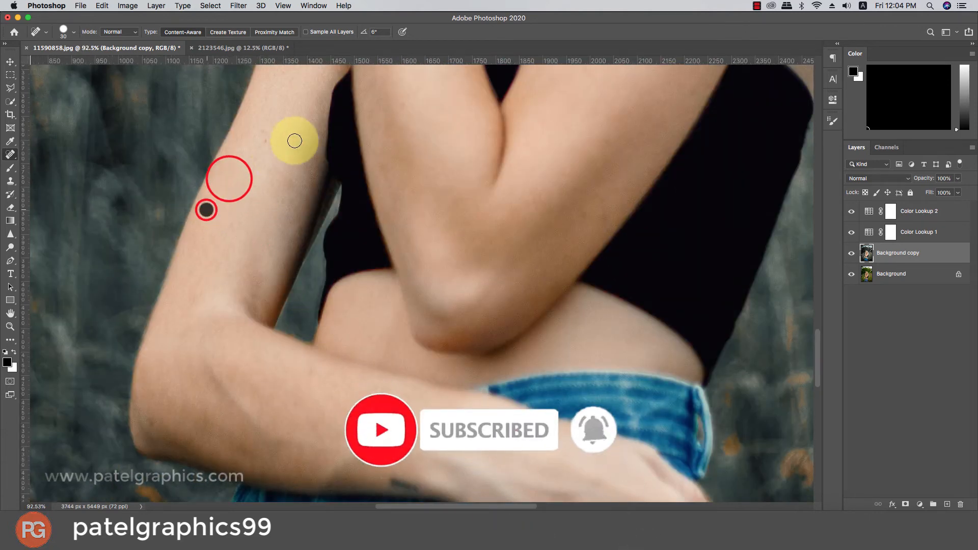
left_click(265, 141)
left_click(271, 139)
Heal the remaining small marks on the raised arm between elbow and shoulder, and check the face for blemishes.
scroll(270, 139, "down", 6)
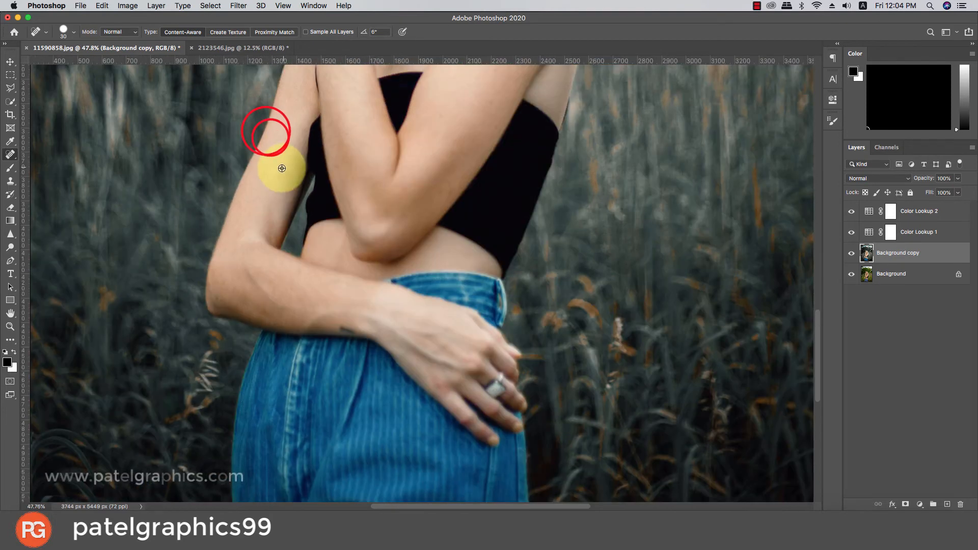
scroll(448, 260, "up", 2)
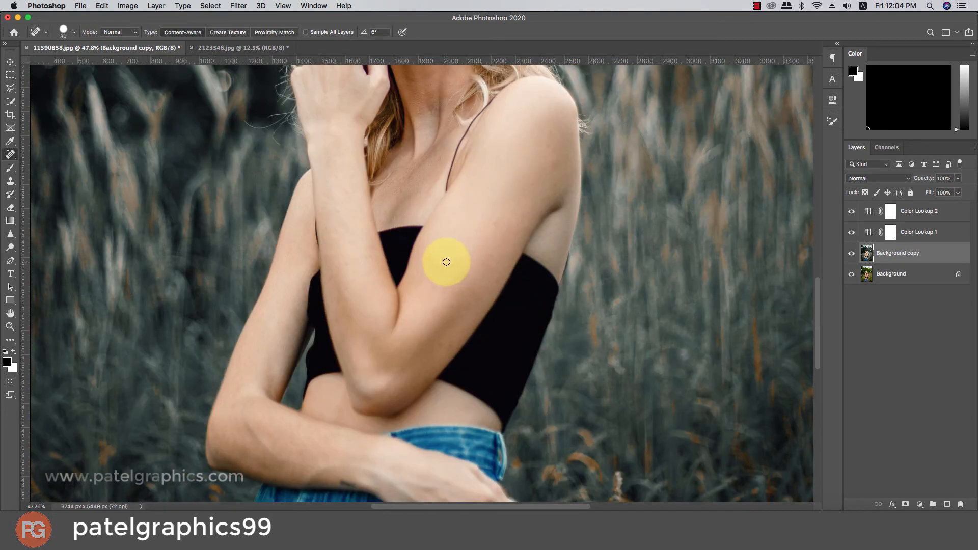
left_click(441, 346)
scroll(463, 218, "up", 3)
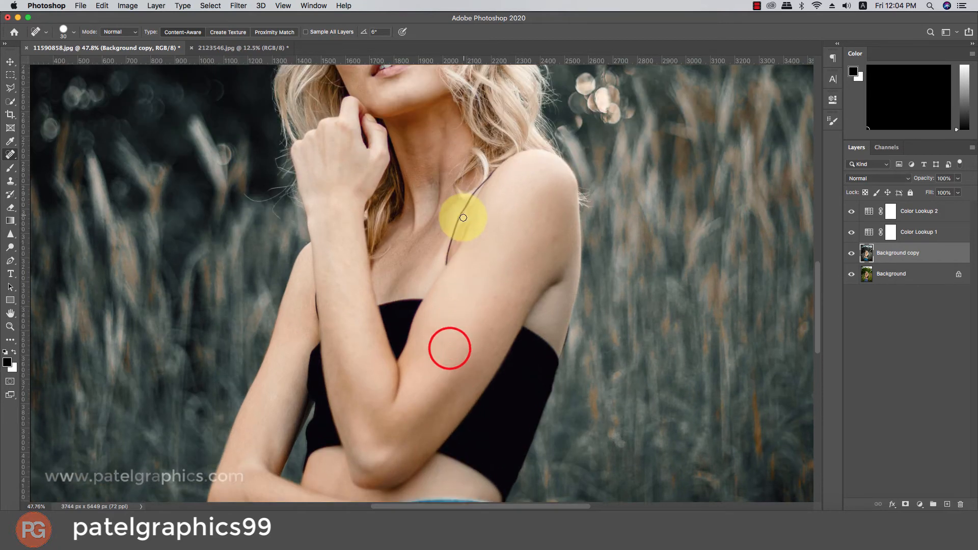
scroll(463, 217, "up", 3)
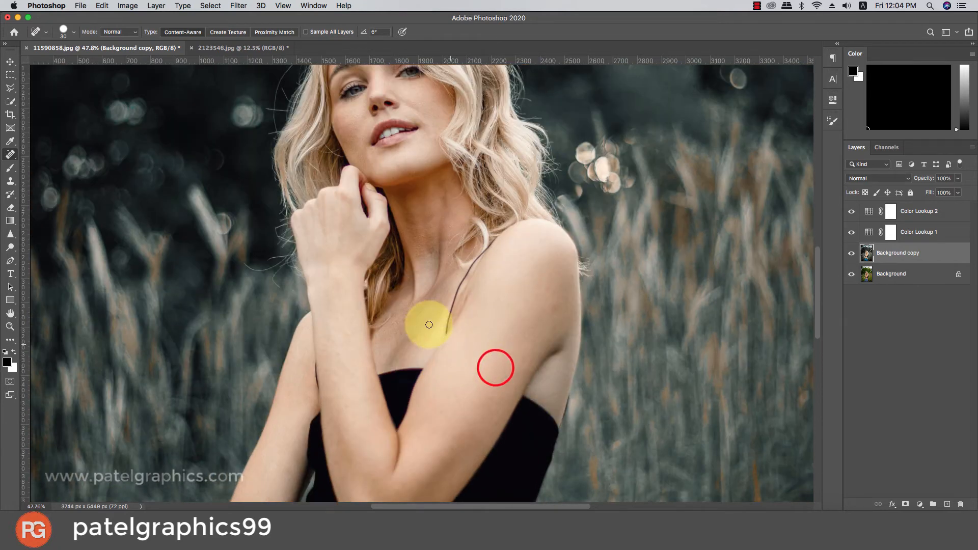
scroll(377, 227, "up", 4)
scroll(381, 196, "up", 10)
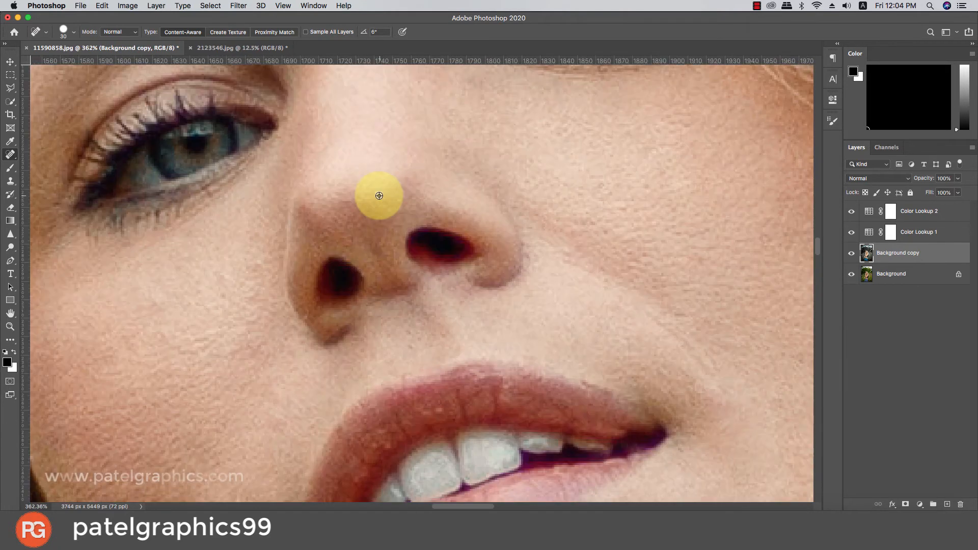
scroll(380, 197, "down", 7)
scroll(386, 211, "down", 10)
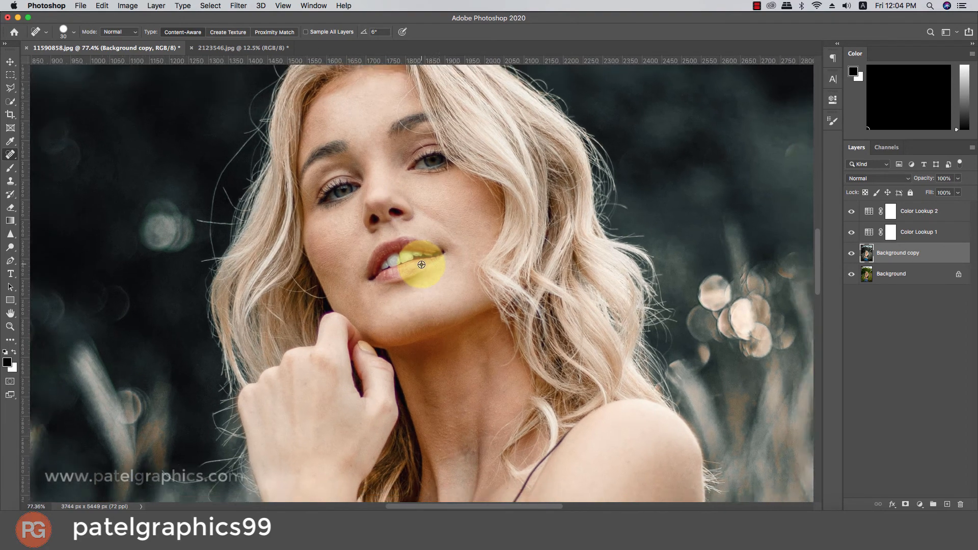
scroll(421, 265, "up", 4)
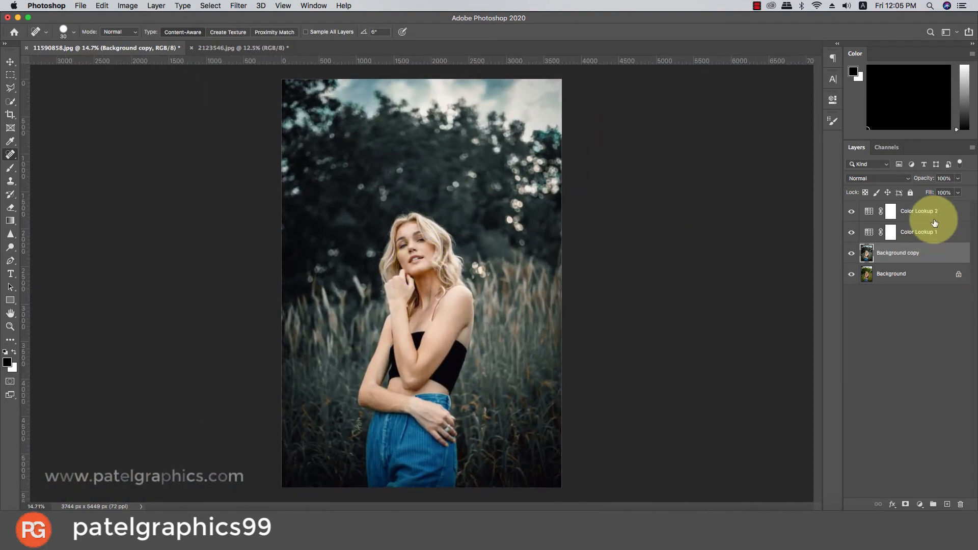
Group the Color Lookup 2, Color Lookup 1 and Background copy layers.
left_click(932, 212)
left_click(922, 254)
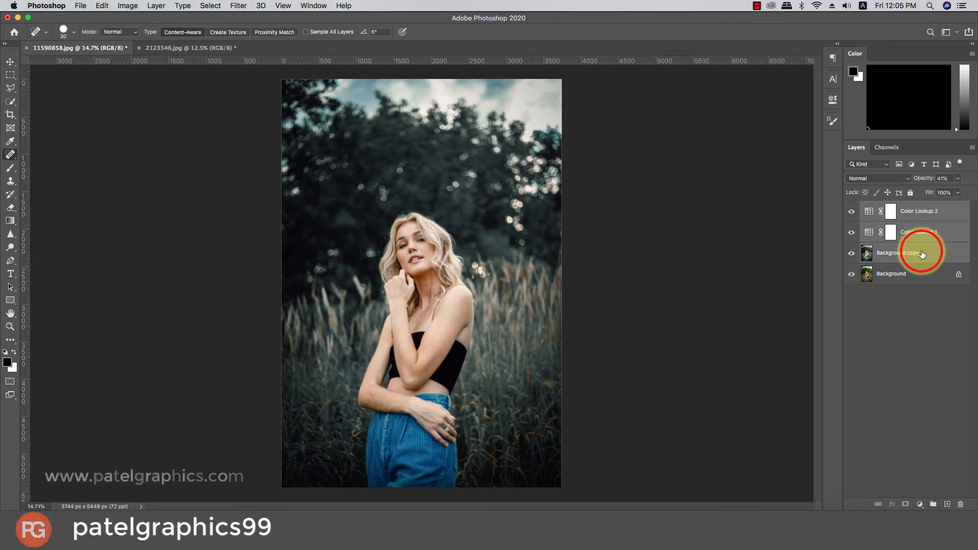
key("super+g")
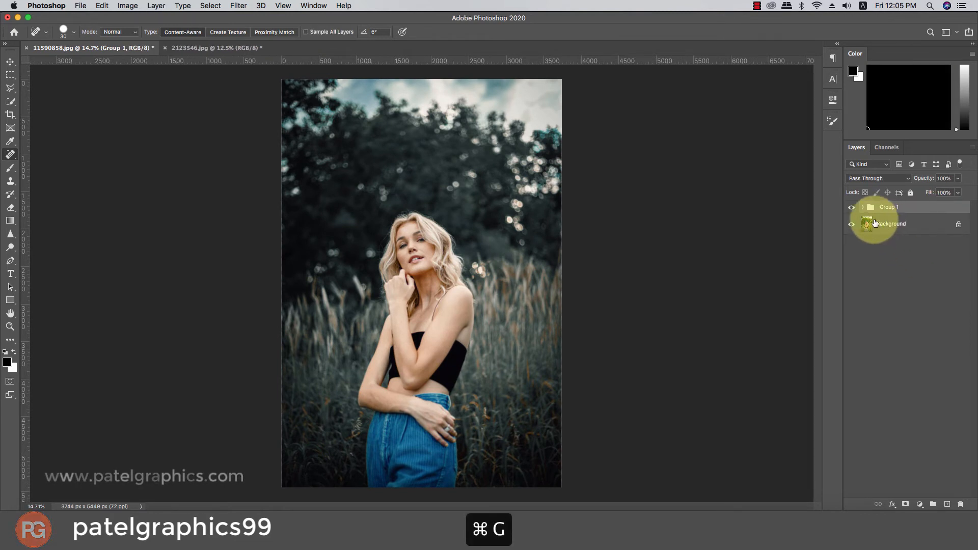
Compare the graded portrait with the original by toggling the visibility of the layer group.
left_click(852, 208)
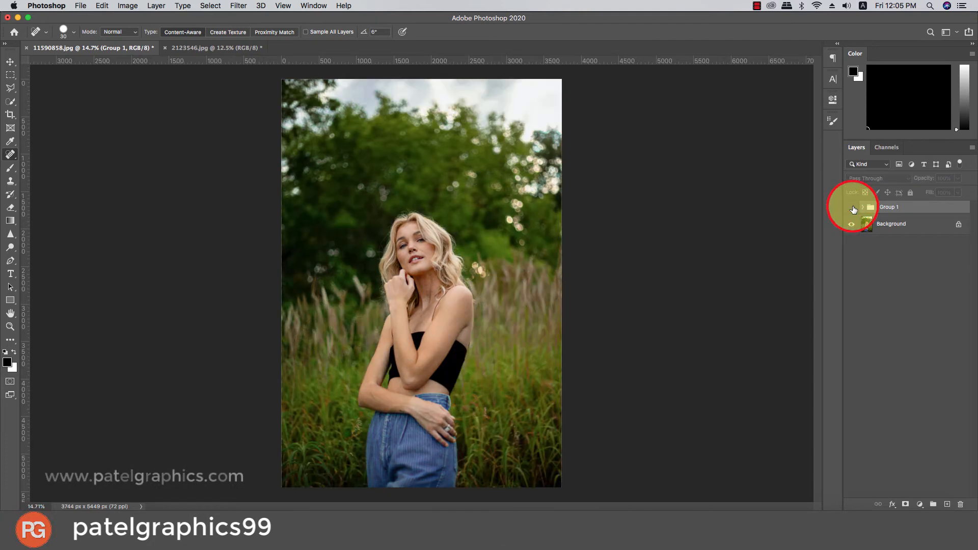
left_click(852, 207)
left_click(852, 208)
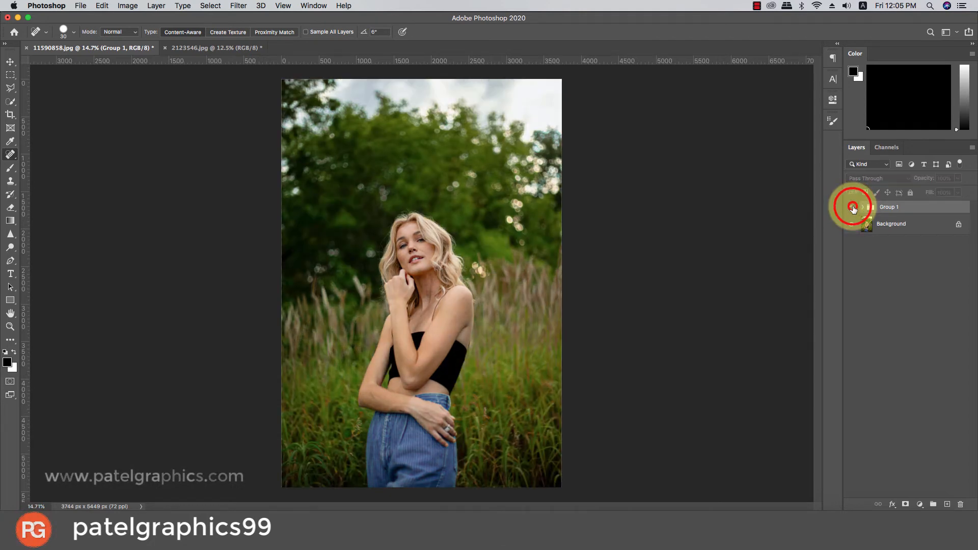
left_click(852, 208)
left_click(852, 207)
left_click(852, 208)
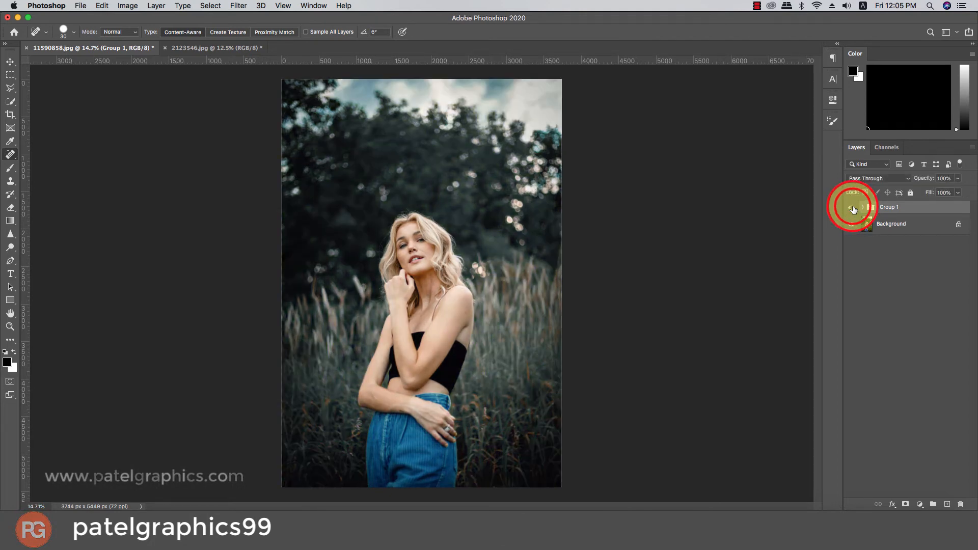
In 2123546.jpg, duplicate the Background layer and open the copy in the Camera Raw Filter.
left_click(227, 51)
left_click_drag(902, 210, 947, 504)
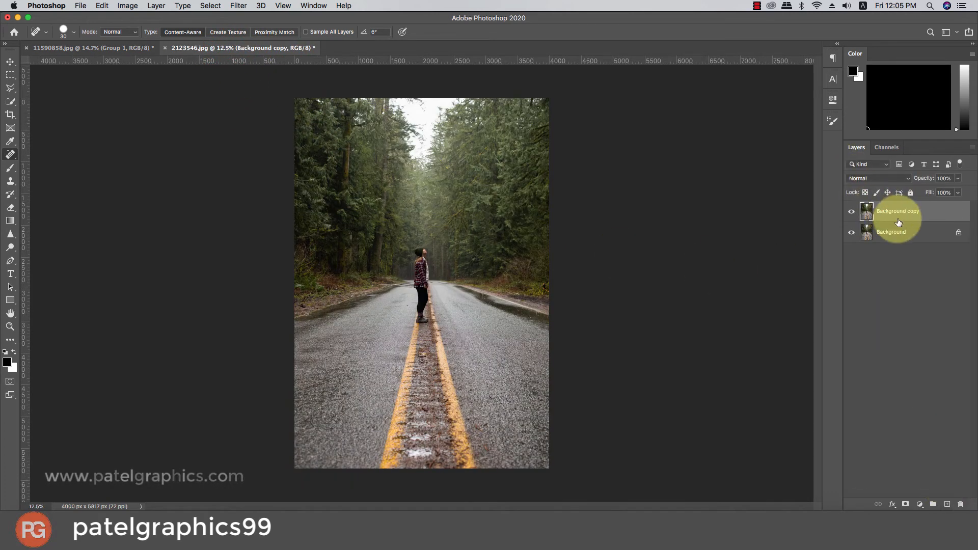
left_click(237, 6)
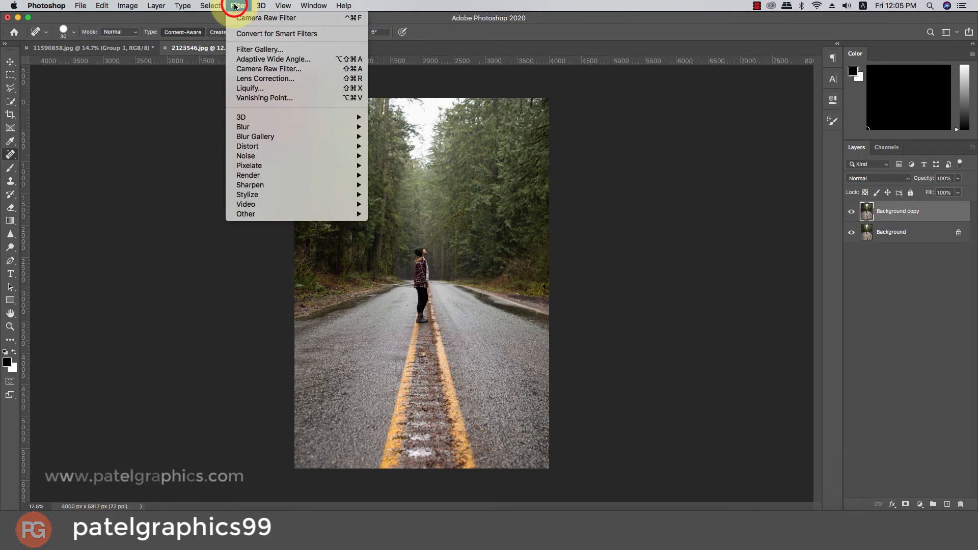
mouse_move(261, 6)
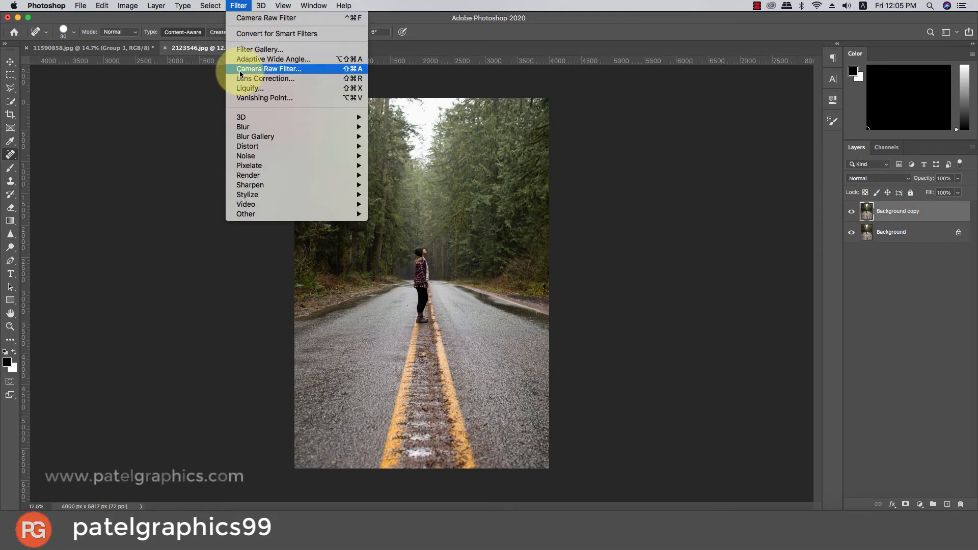
left_click(275, 70)
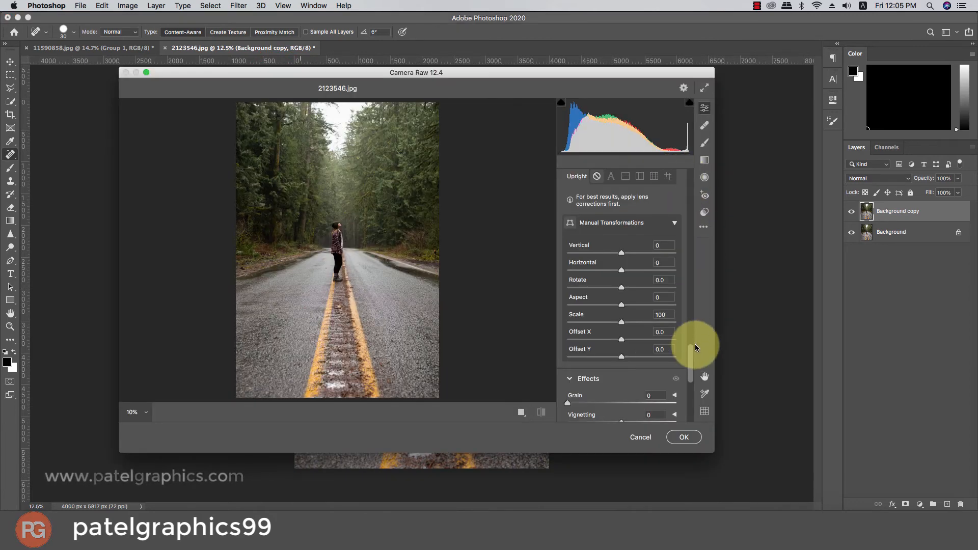
Apply the Auto adjustments to the road photo, and set Clarity to +13 and Vibrance to +27.
left_click_drag(690, 351, 685, 173)
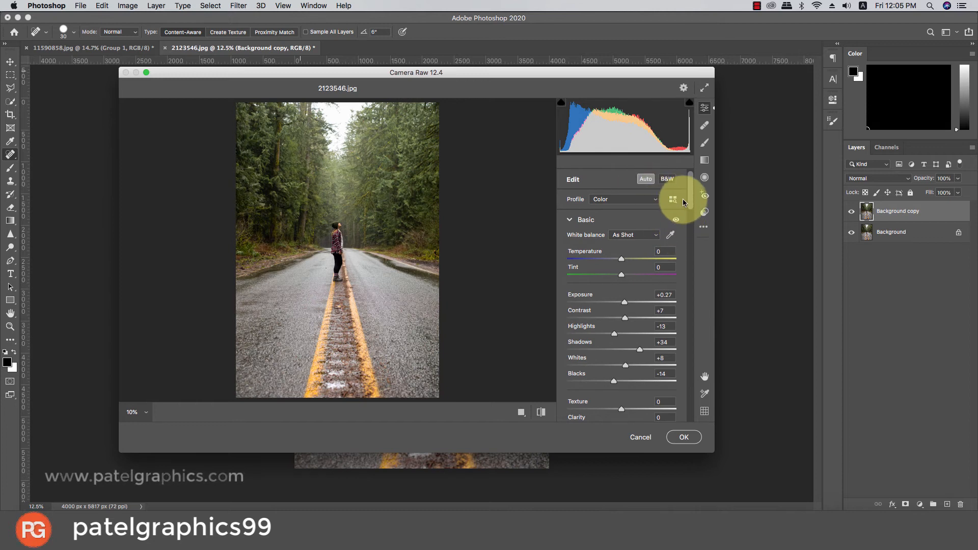
left_click_drag(691, 190, 691, 220)
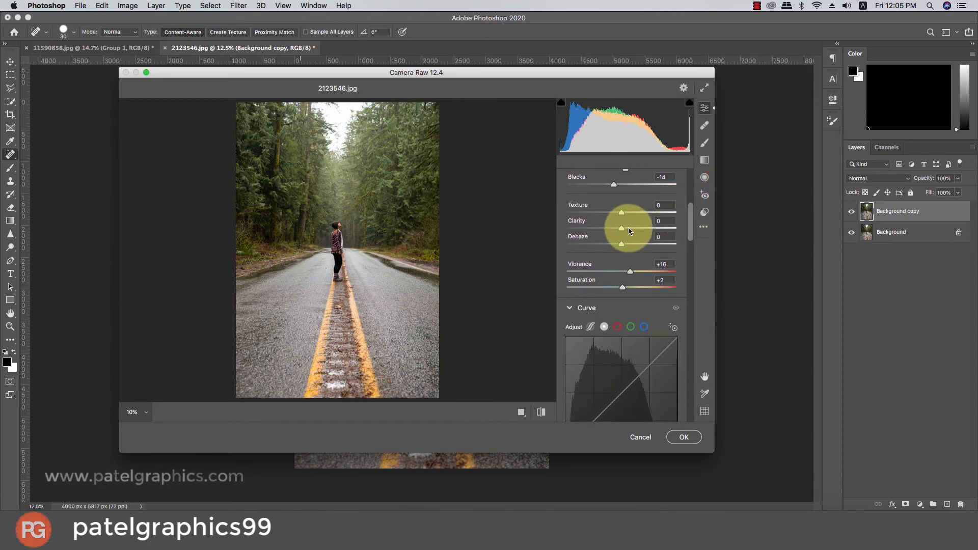
left_click(628, 227)
left_click(635, 271)
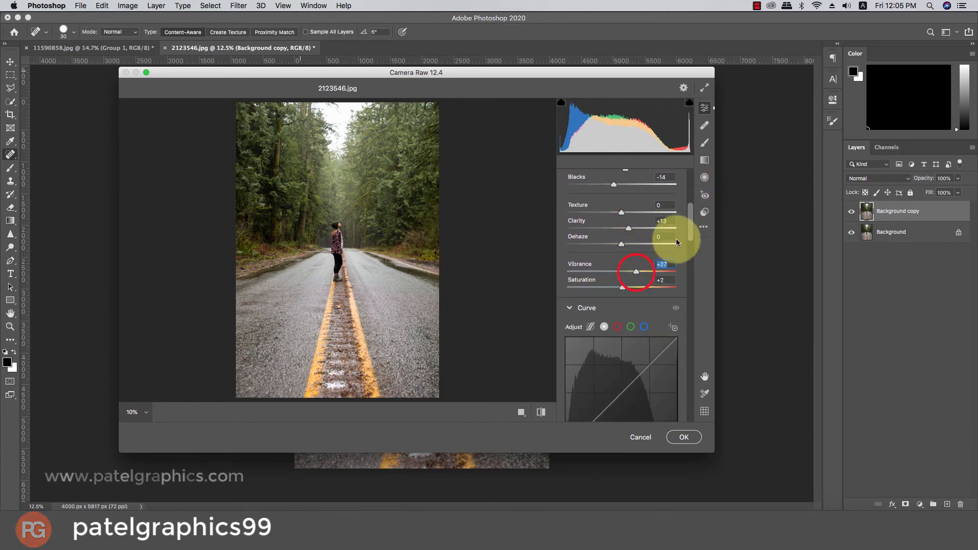
In the HSL adjustments, set luminance to Greens -49 and Yellows -36, and saturation to Yellows -75 and Greens -100.
left_click_drag(693, 226, 685, 296)
scroll(685, 297, "down", 2)
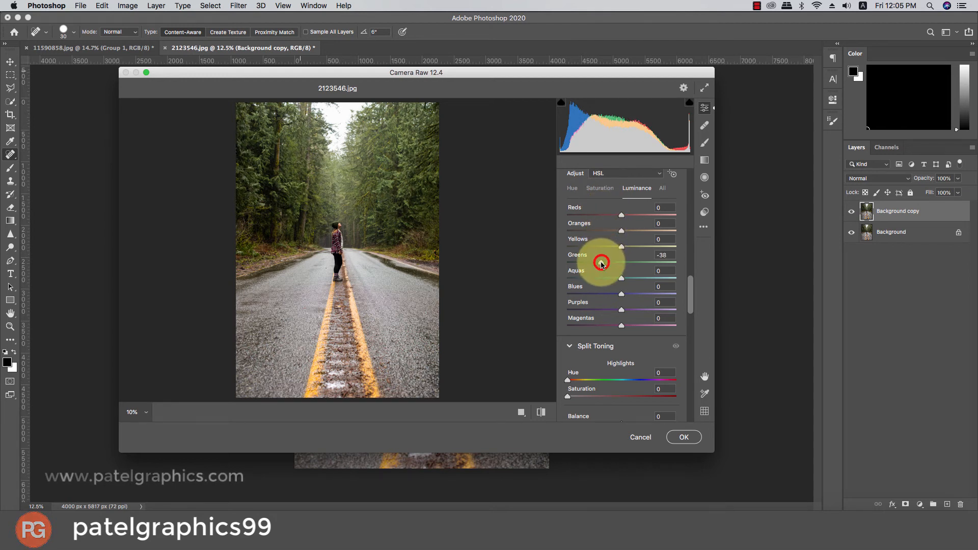
left_click_drag(601, 263, 597, 259)
left_click(602, 248)
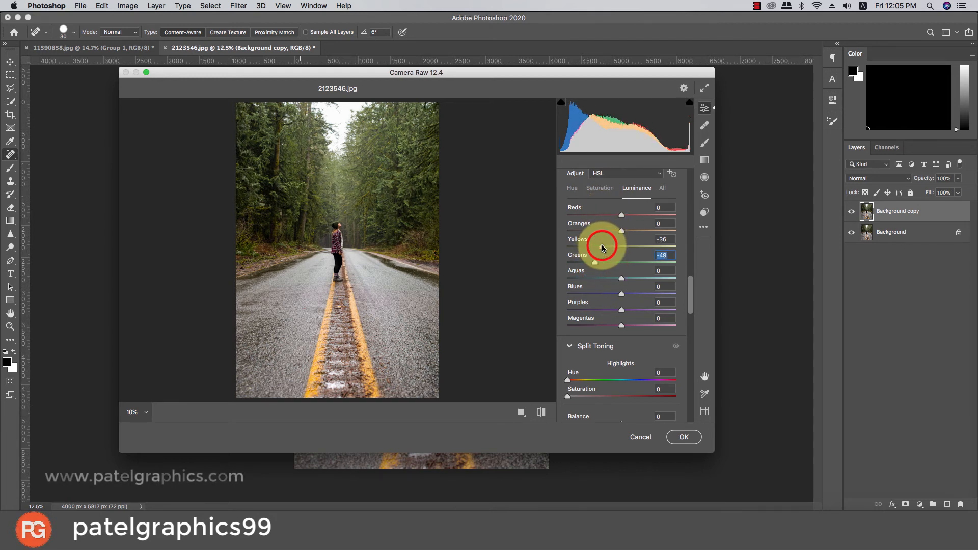
left_click(598, 188)
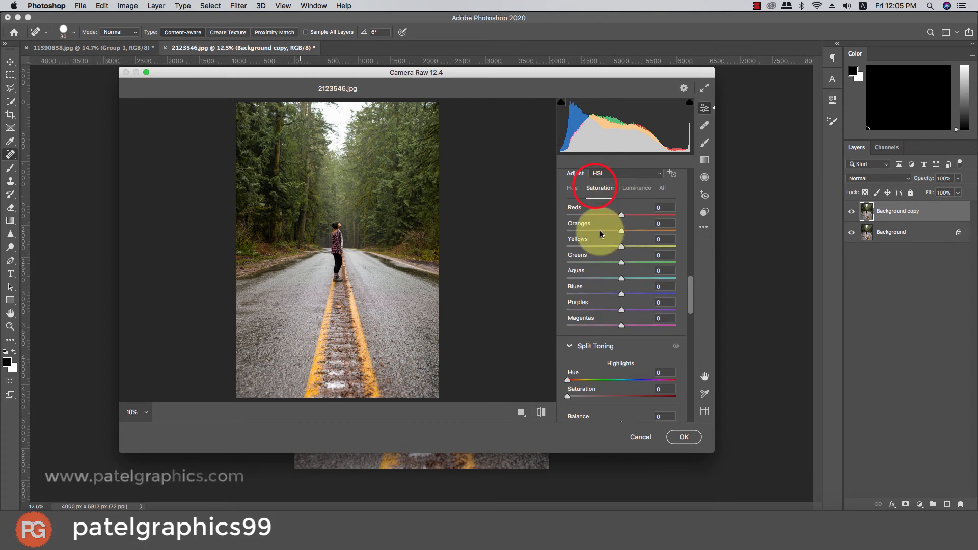
left_click_drag(598, 248, 545, 249)
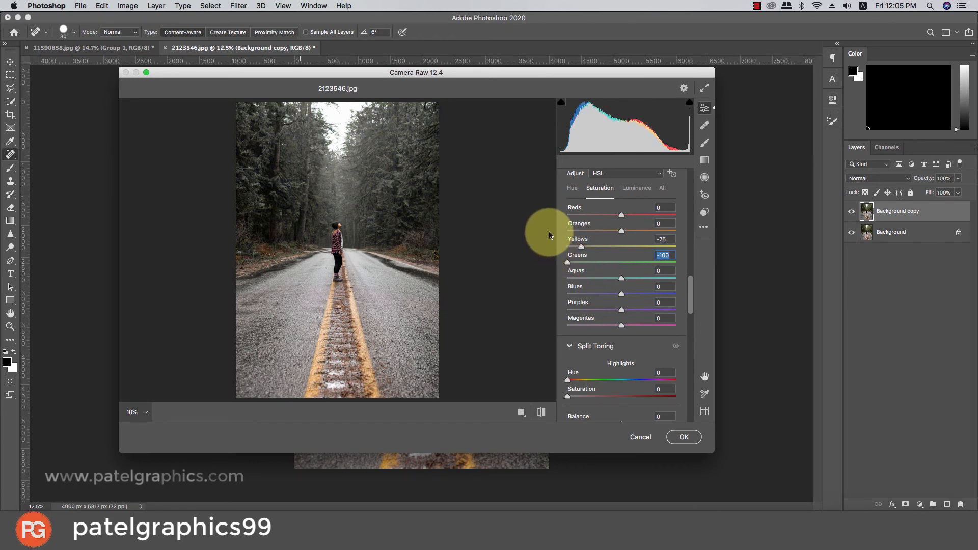
Set Vignetting to -25 and calibrate the Blue Primary with Saturation +33 and Hue -25.
left_click_drag(686, 283, 683, 408)
left_click_drag(621, 188, 608, 187)
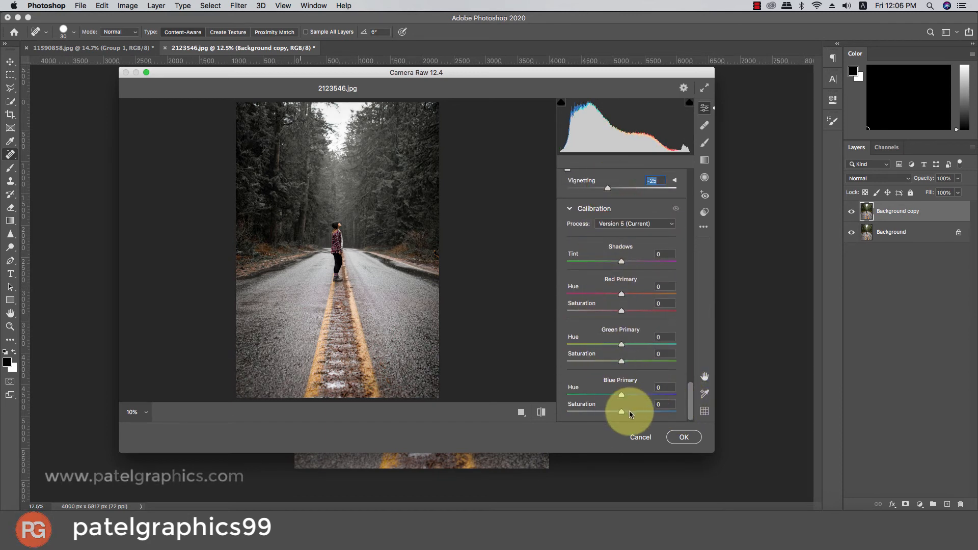
left_click_drag(630, 413, 641, 411)
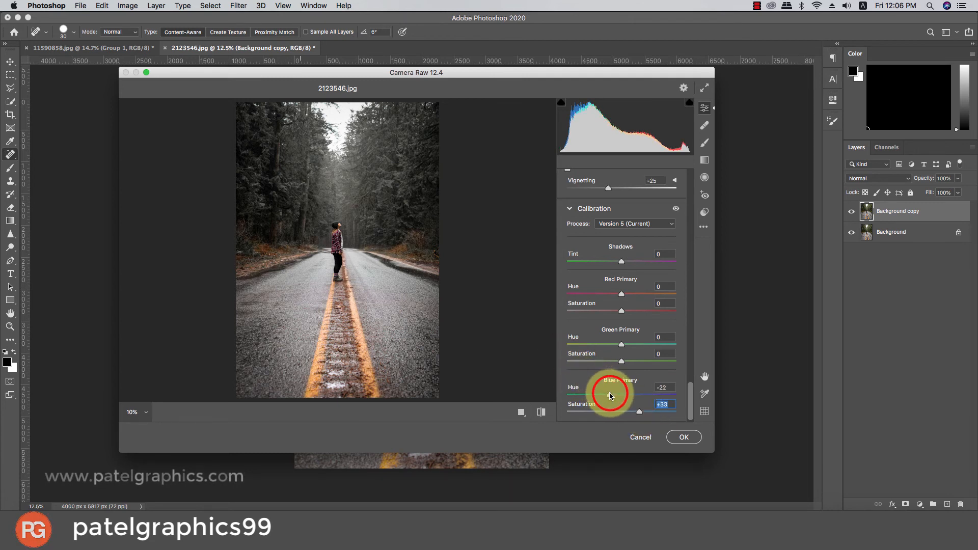
left_click_drag(610, 392, 608, 394)
Set Texture to +15, Clarity to +20, Dehaze to +28 and Saturation to +10, apply the filter, and compare with the original.
scroll(627, 282, "up", 2)
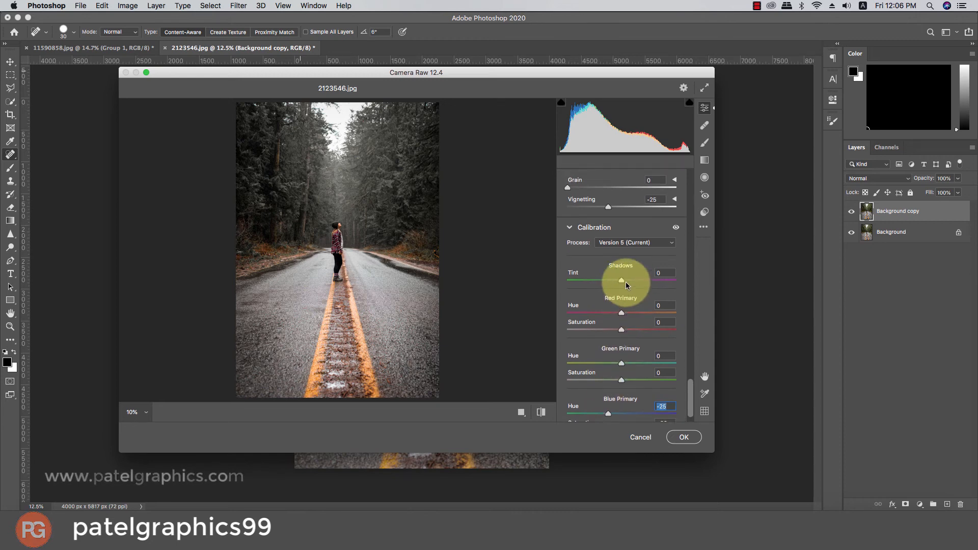
left_click_drag(692, 396, 677, 209)
scroll(667, 201, "up", 3)
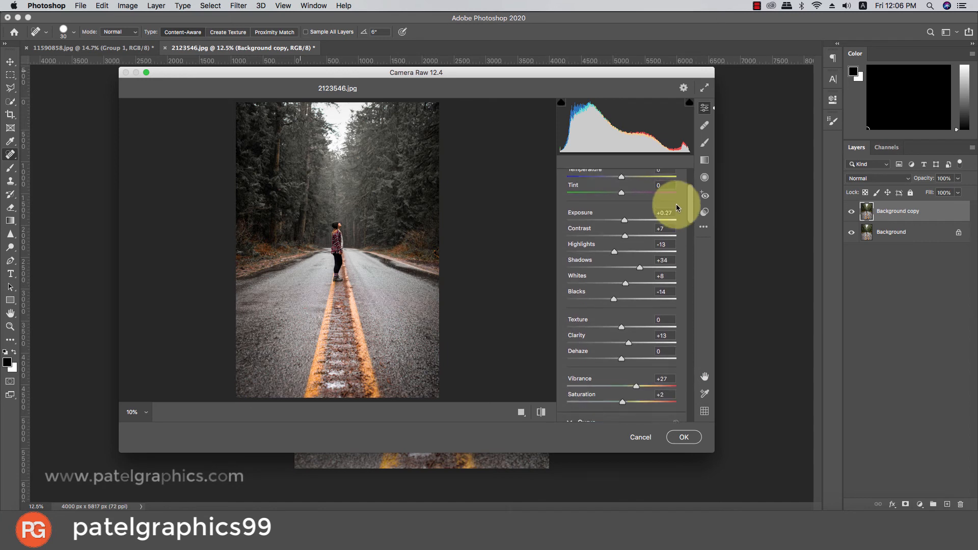
scroll(667, 217, "down", 4)
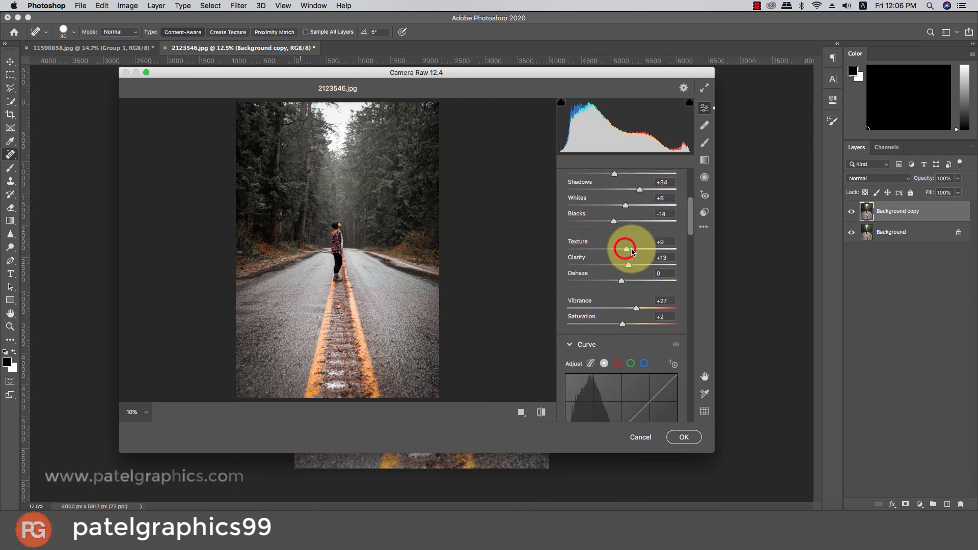
left_click_drag(630, 251, 639, 279)
left_click(632, 265)
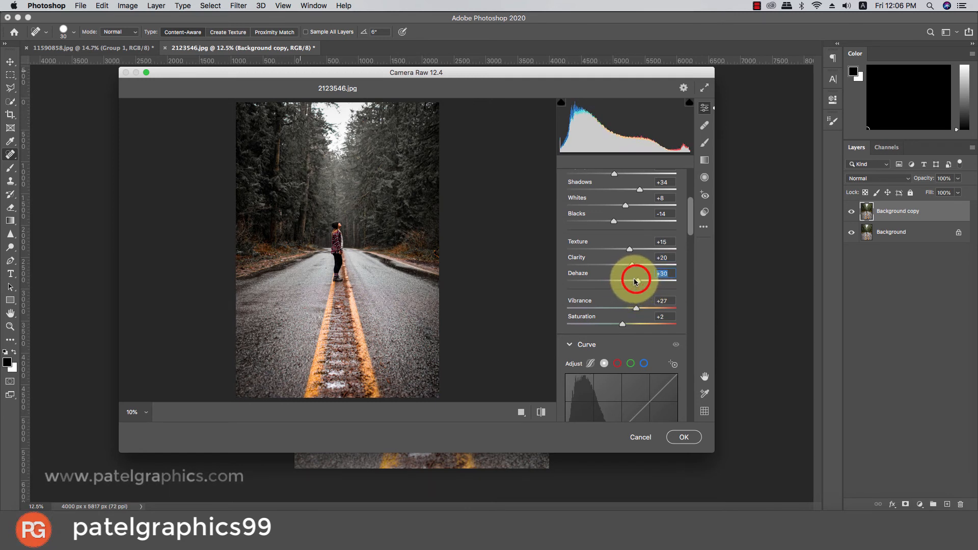
left_click(627, 324)
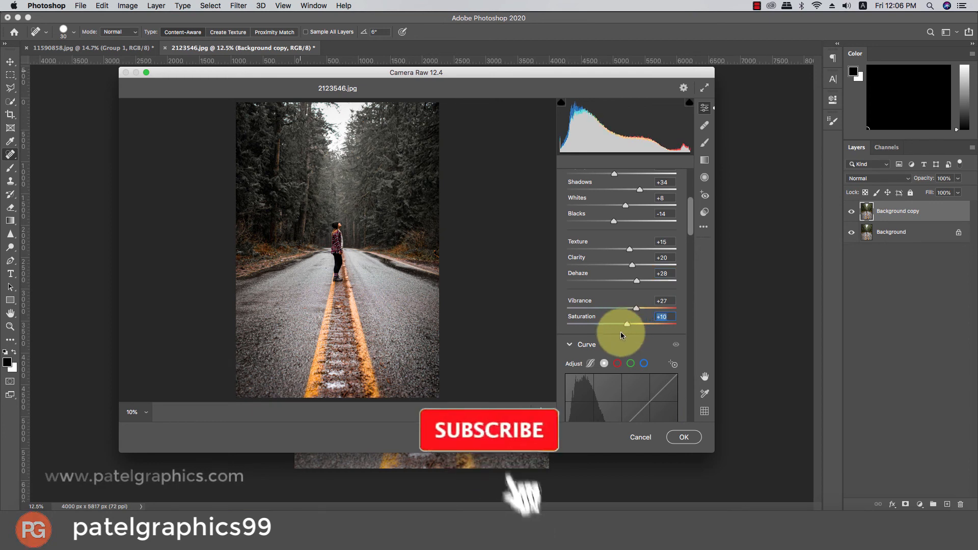
left_click(686, 438)
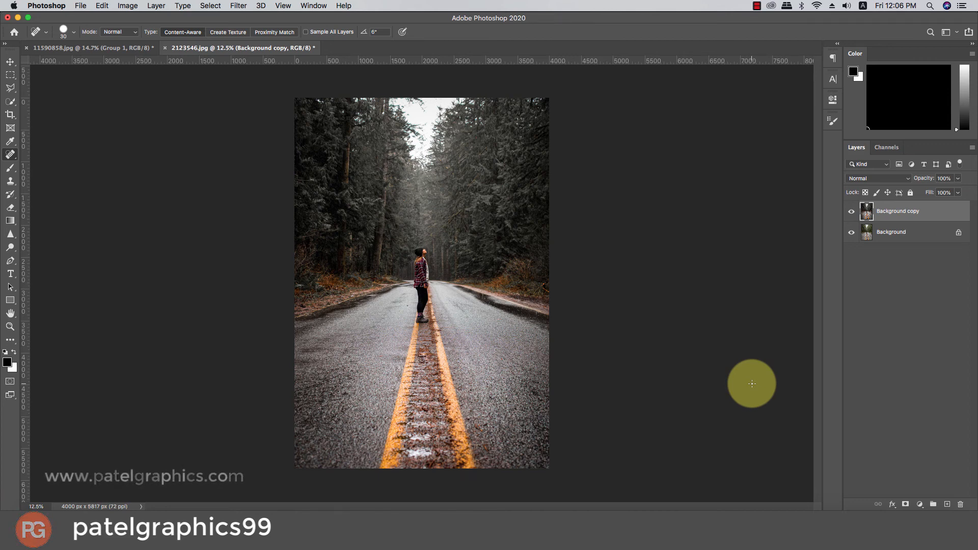
left_click(849, 212)
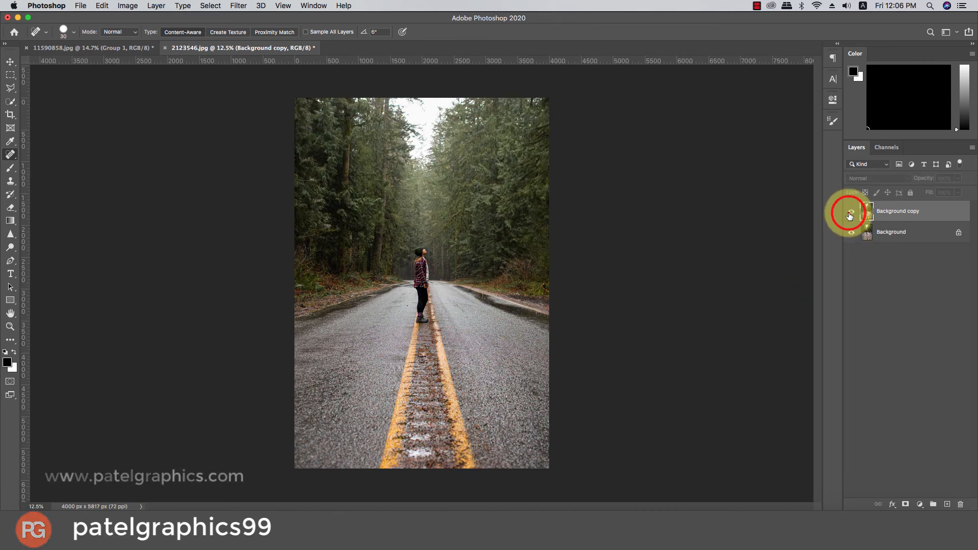
left_click(849, 213)
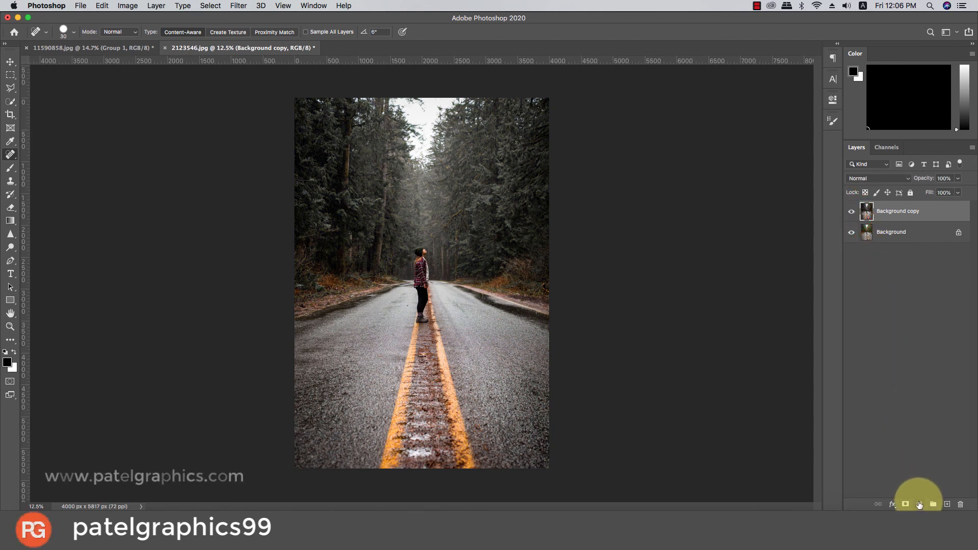
Add a Color Lookup adjustment layer with the FoggyNight.3DL LUT and reduce its opacity to 26%.
left_click(920, 504)
left_click(919, 435)
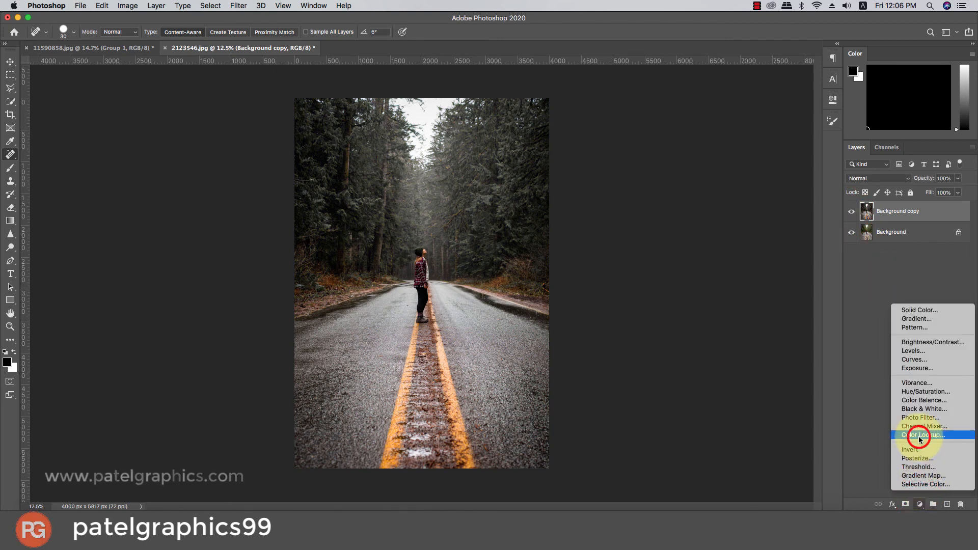
left_click(741, 132)
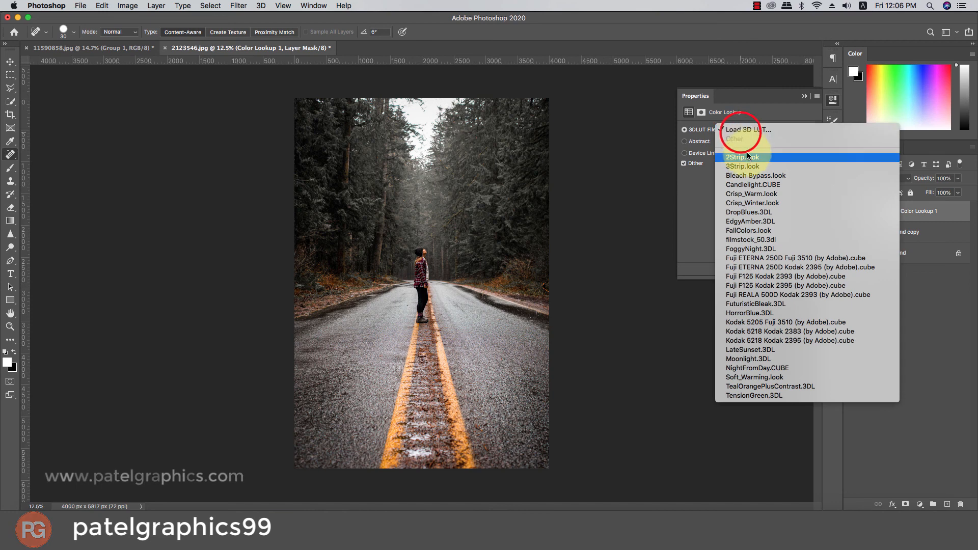
left_click(743, 244)
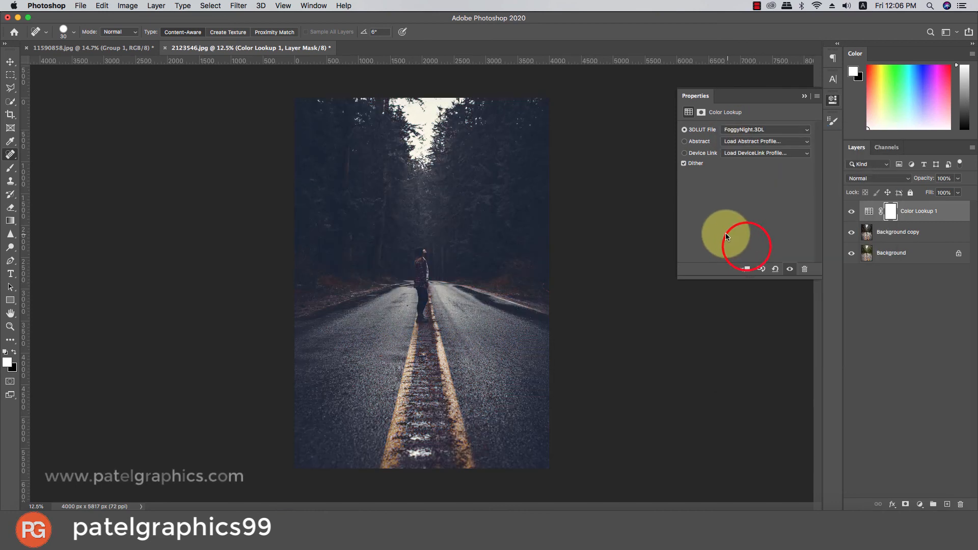
left_click(803, 96)
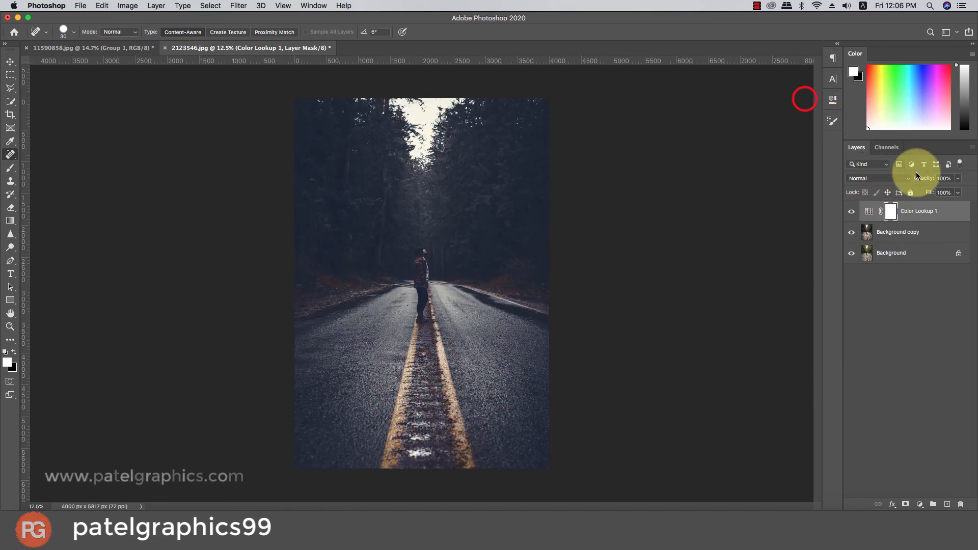
left_click(957, 179)
mouse_move(935, 189)
left_mouse_down()
mouse_move(914, 192)
mouse_move(924, 192)
left_mouse_up()
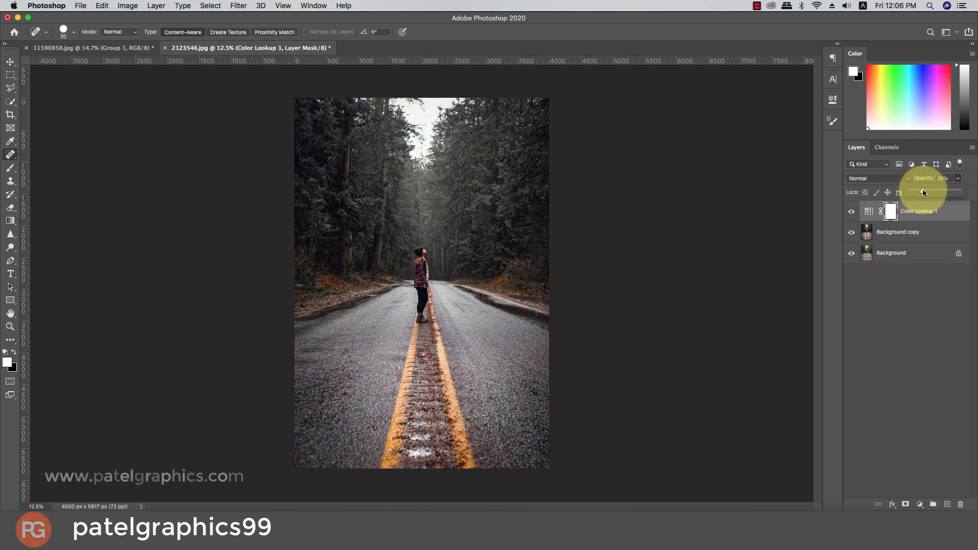
Check the effect of the Color Lookup layer on the road photo by toggling its visibility.
left_click(856, 210)
left_click(856, 211)
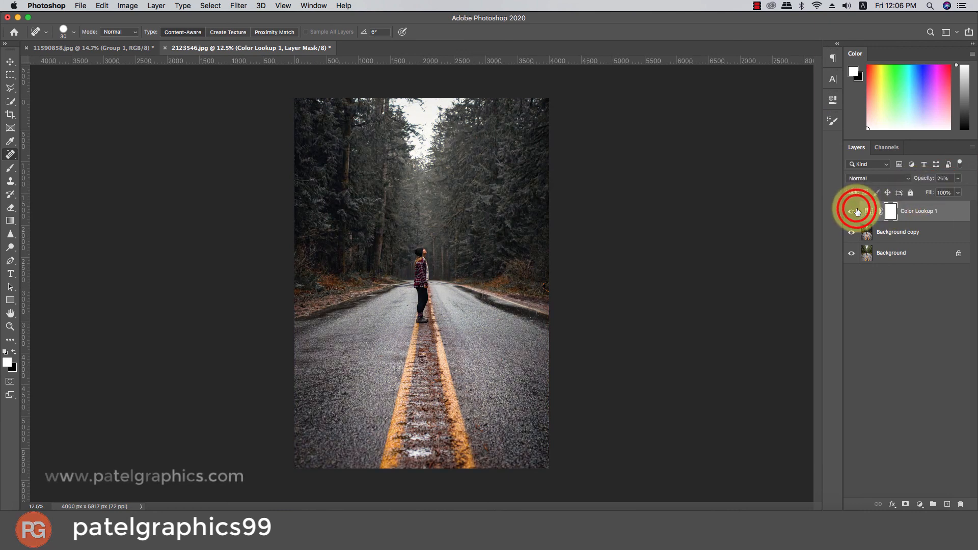
left_click(856, 211)
left_click(856, 210)
Change the Color Lookup layer's 3D LUT to Fuji ETERNA 250D Fuji 3510 (by Adobe).cube.
double_click(870, 209)
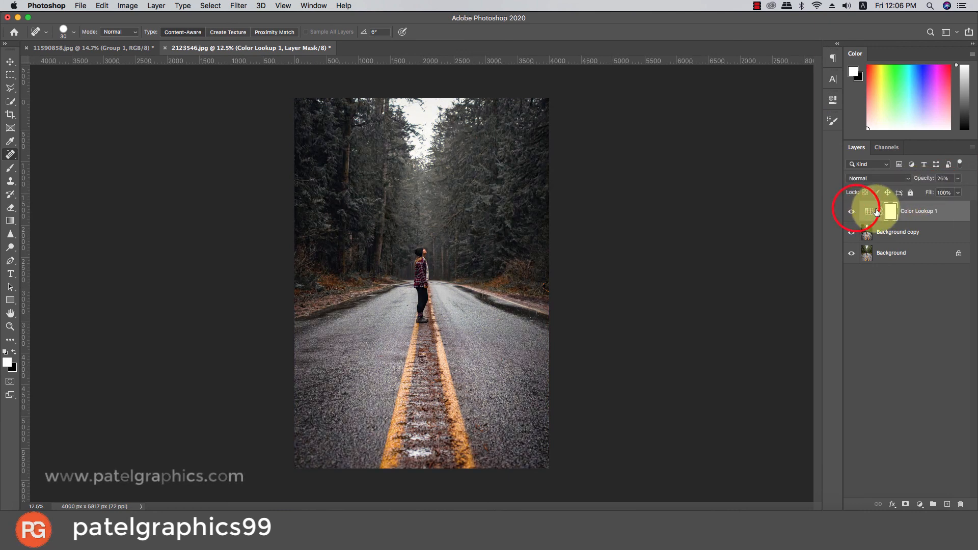
left_click(736, 130)
left_click(738, 136)
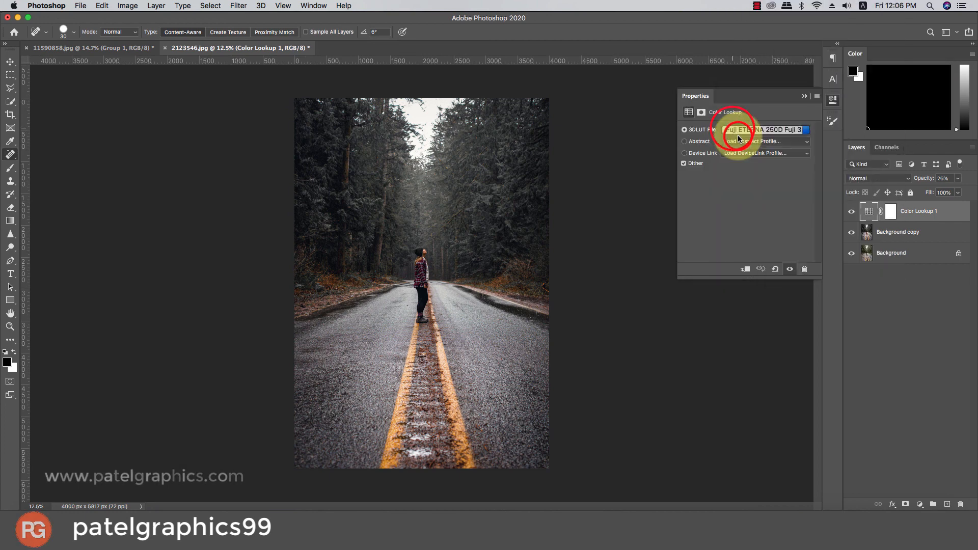
left_click(849, 212)
left_click(804, 95)
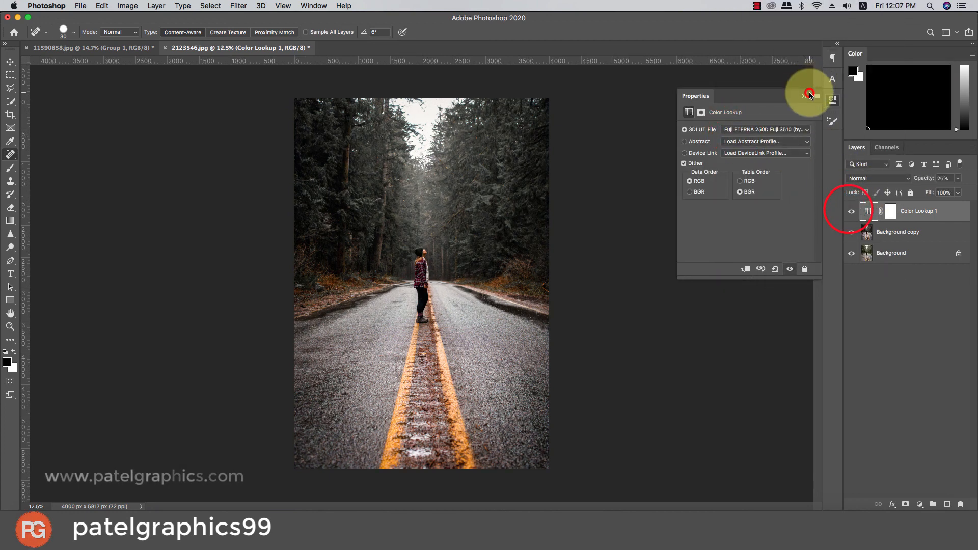
Group the Color Lookup 1 and Background copy layers and compare the graded road photo with the original.
left_click(897, 233, "shift")
key("super+g")
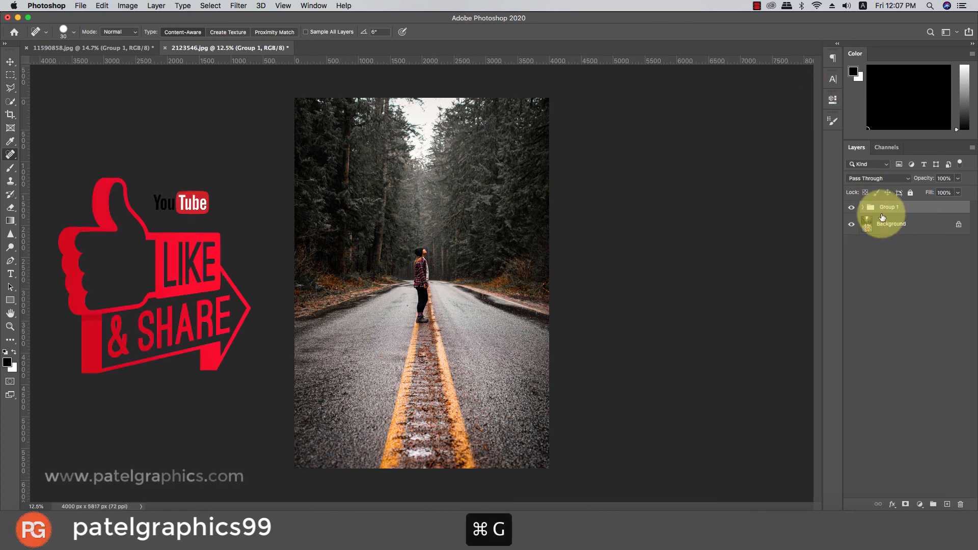
left_click(851, 207)
left_click(851, 207)
scroll(540, 293, "up", 1)
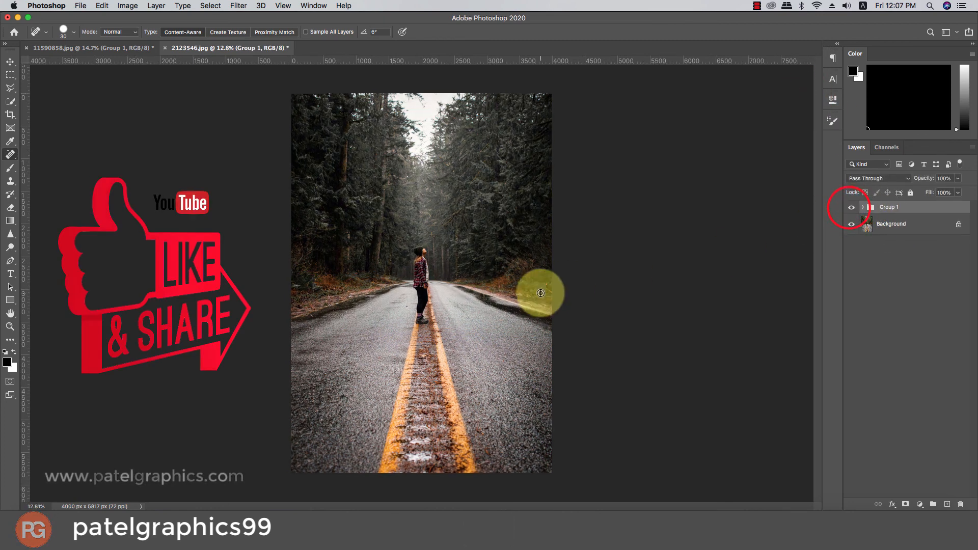
scroll(541, 293, "up", 2)
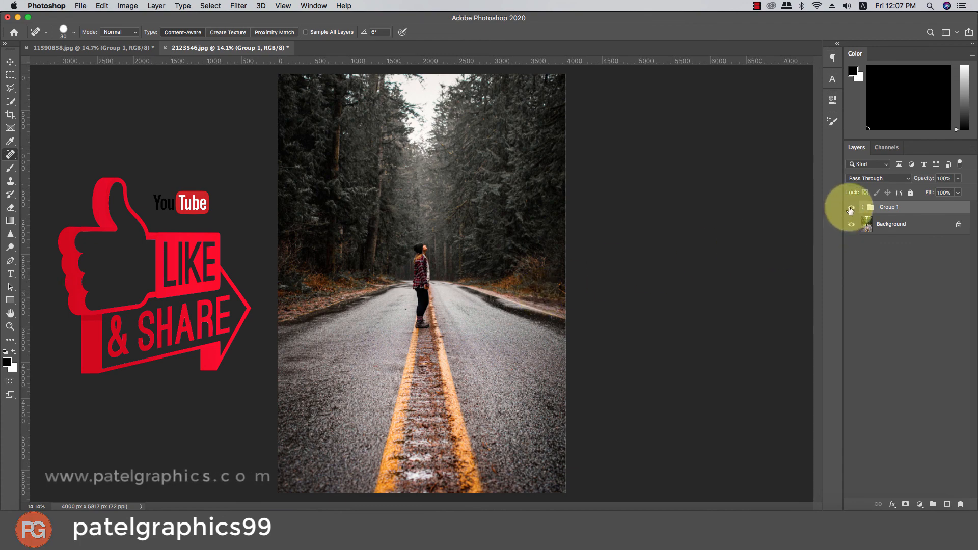